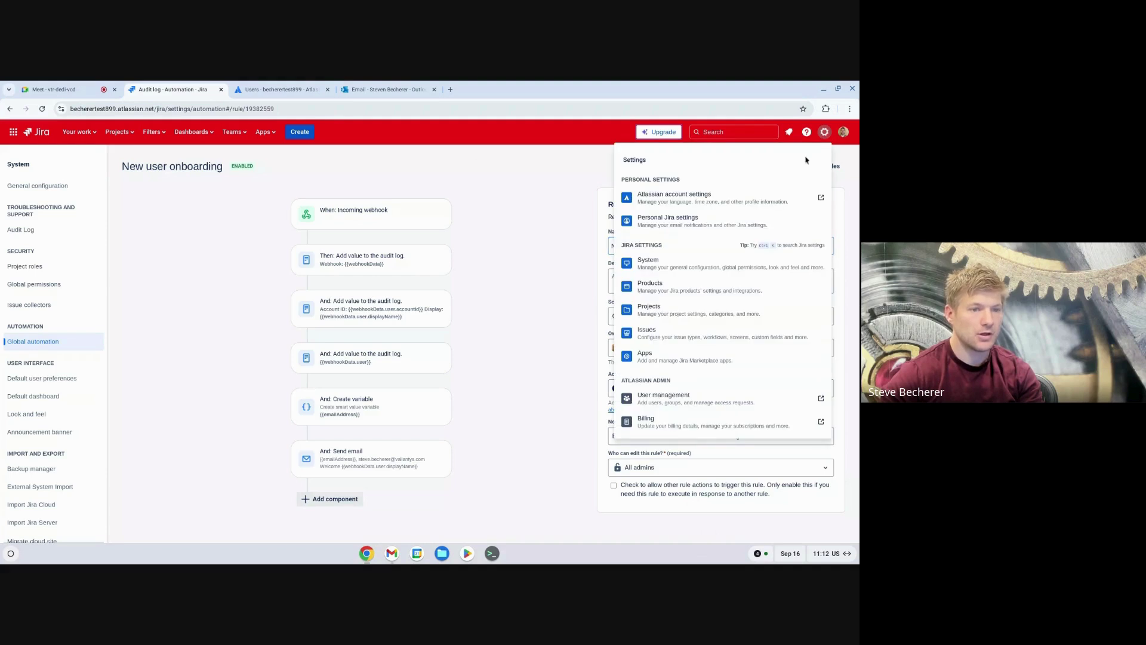
Step: Open Jira's System administration settings from the gear menu
{"action": "left_click", "coordinate": [697, 264]}
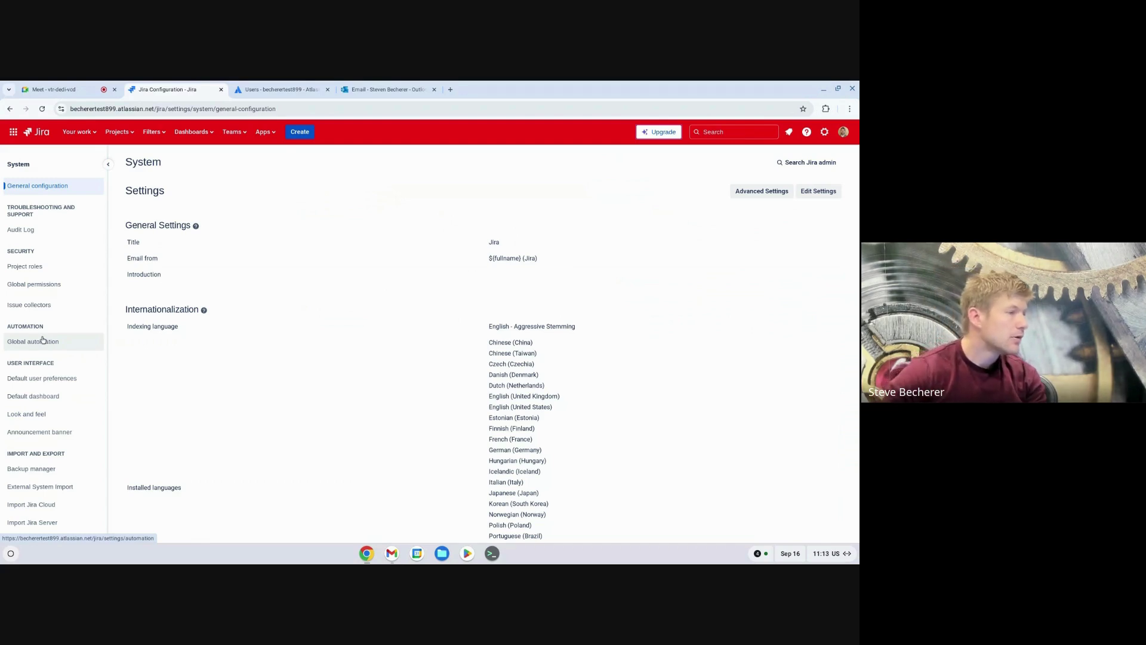
{"action": "scroll", "coordinate": [42, 378], "scroll_direction": "down", "scroll_amount": 5}
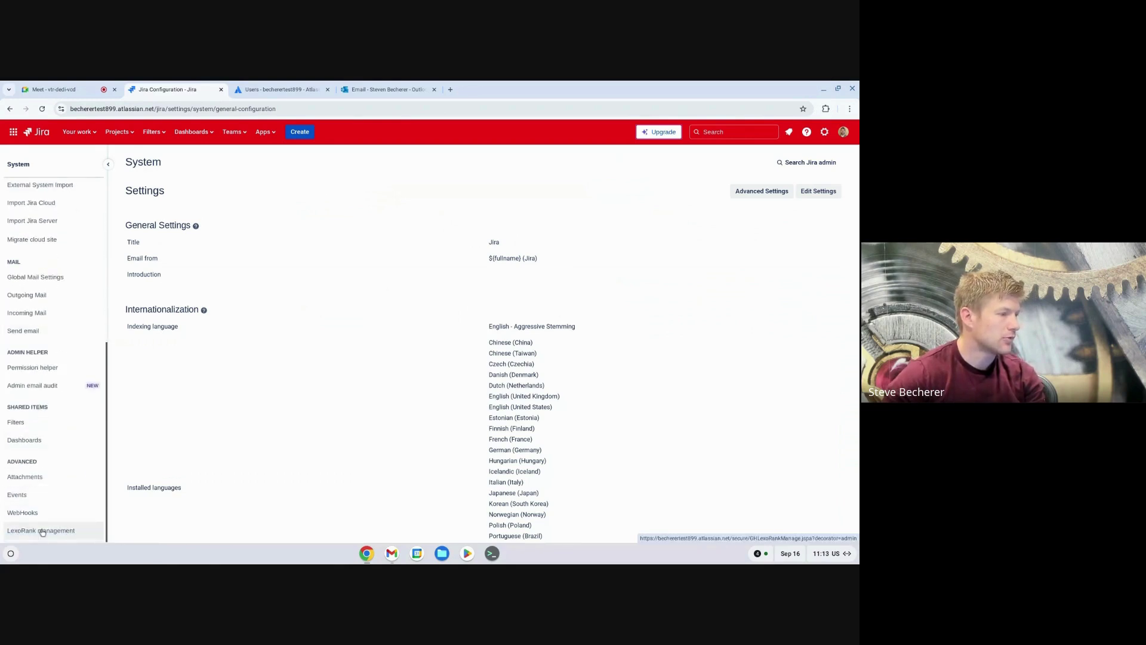
{"action": "scroll", "coordinate": [62, 358], "scroll_direction": "up", "scroll_amount": 4}
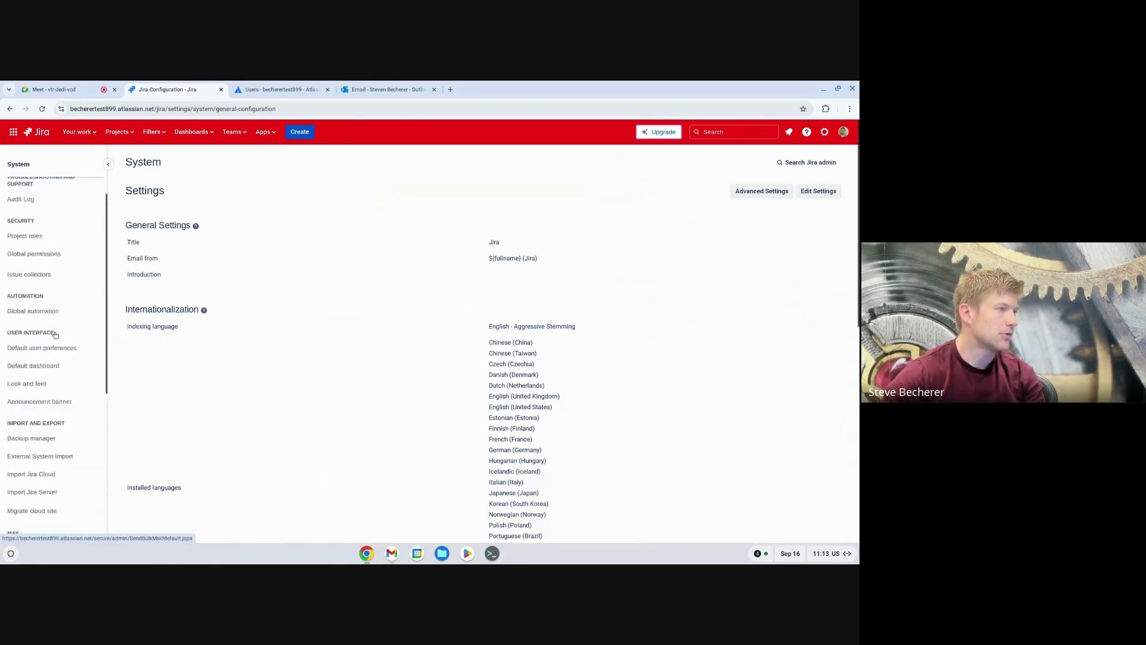
{"action": "scroll", "coordinate": [56, 332], "scroll_direction": "down", "scroll_amount": 4}
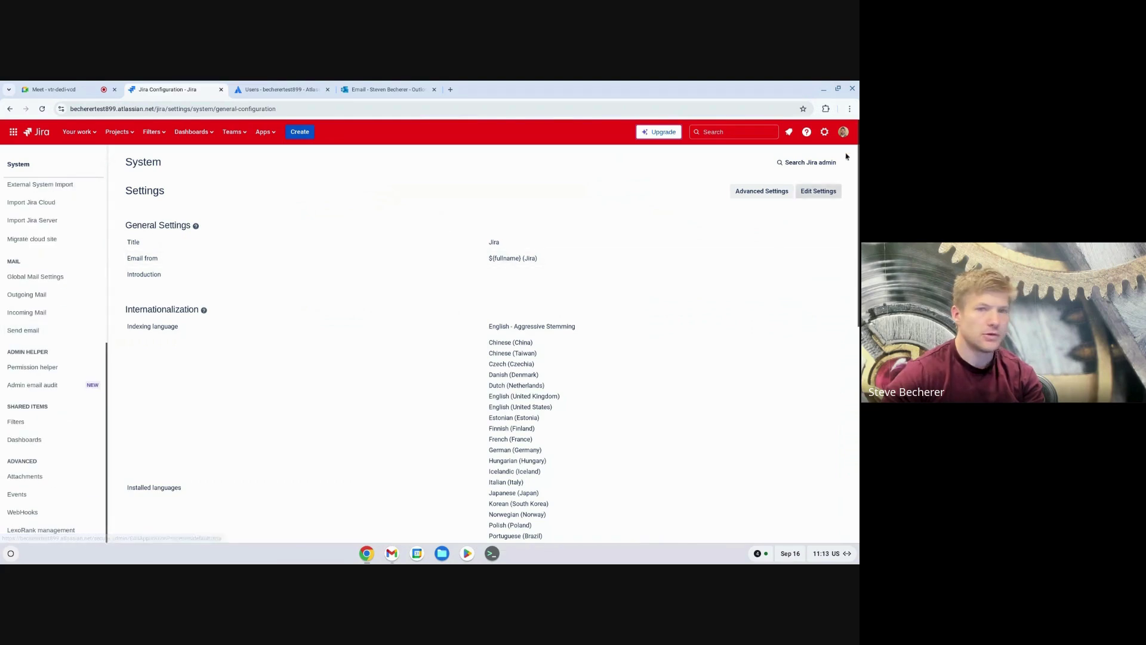
{"action": "left_click", "coordinate": [826, 133]}
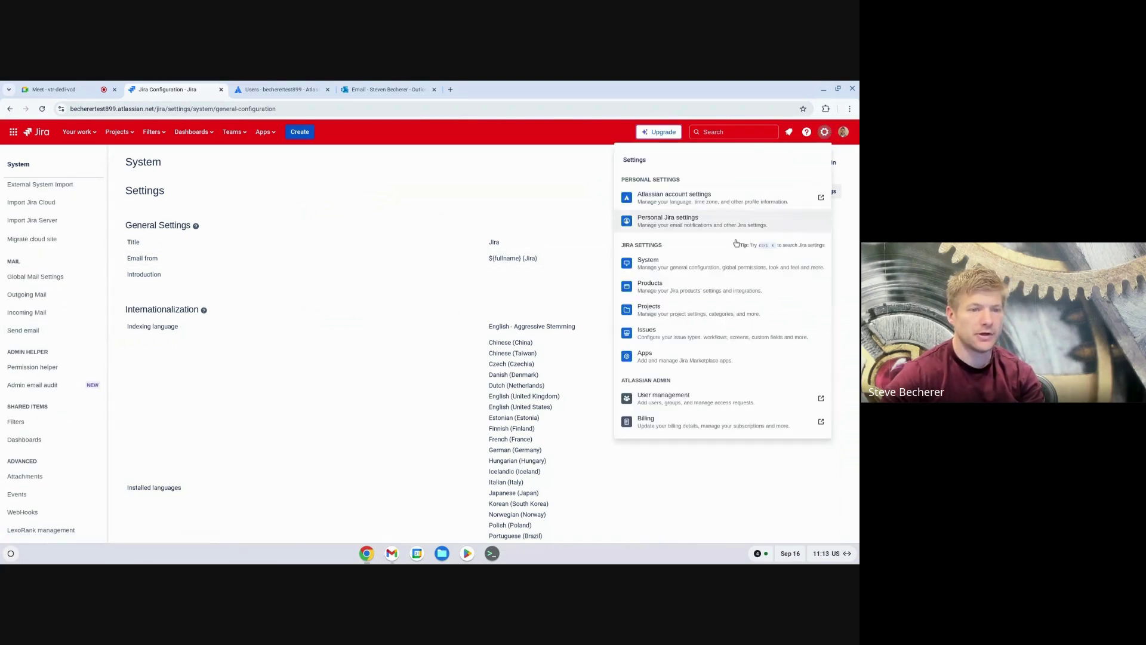
{"action": "left_click", "coordinate": [685, 264]}
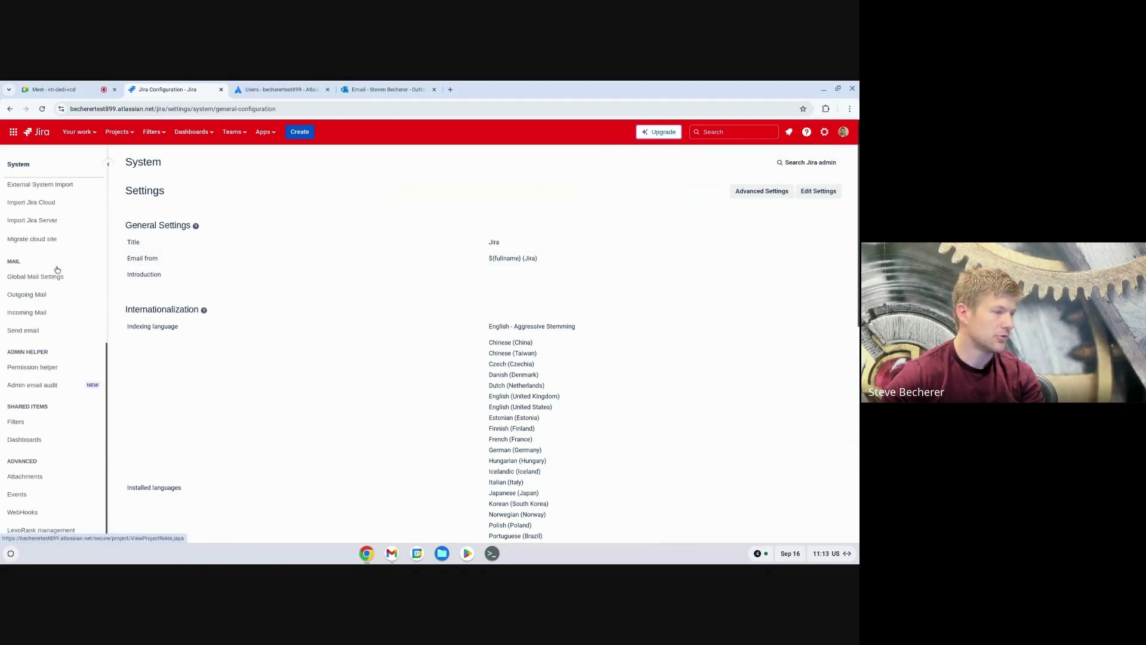
Step: Open the System WebHooks page from the Advanced section of the admin sidebar
{"action": "left_click", "coordinate": [65, 514]}
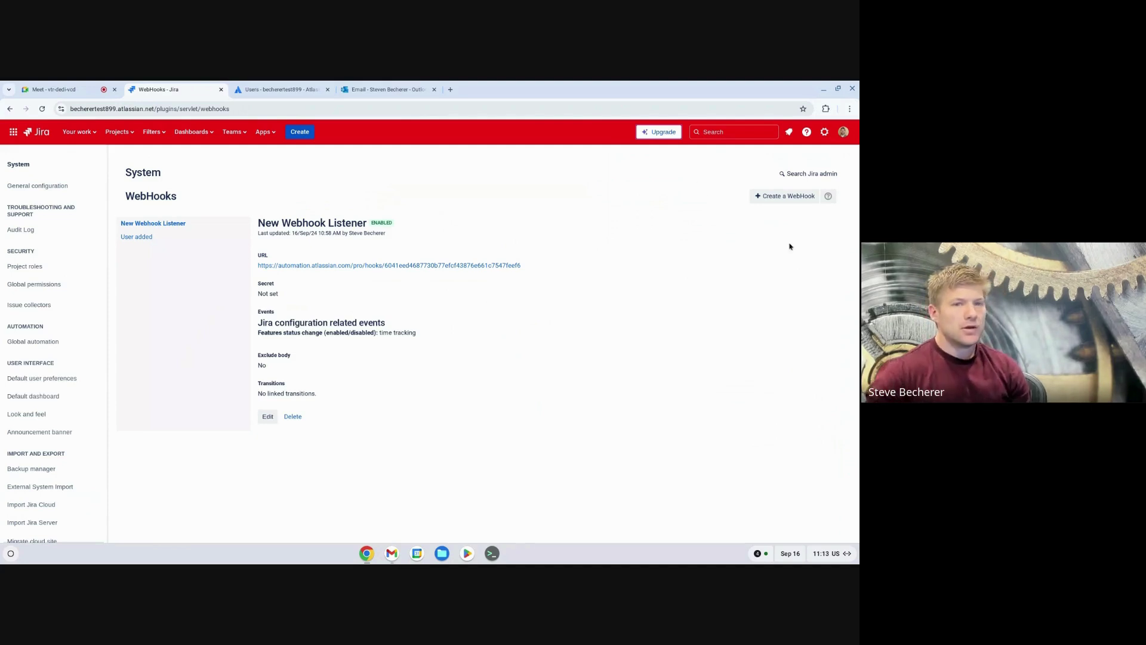
Step: Start a new webhook, review its event checkboxes, and select the placeholder example.com URL
{"action": "left_click", "coordinate": [785, 197]}
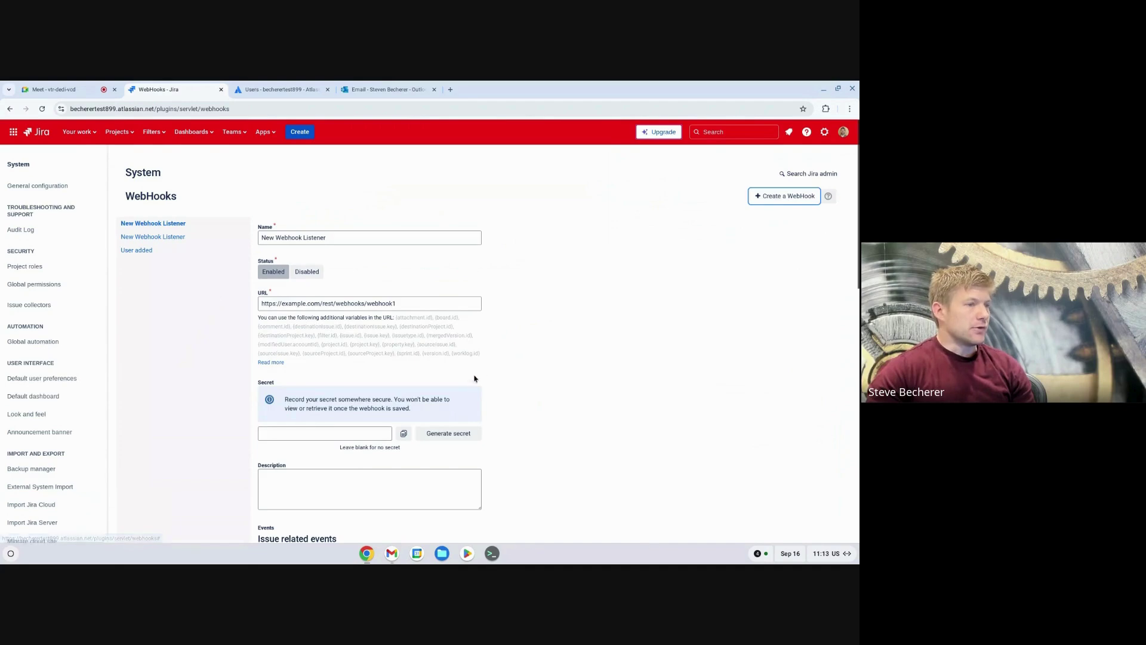
{"action": "scroll", "coordinate": [521, 357], "scroll_direction": "down", "scroll_amount": 2}
{"action": "scroll", "coordinate": [521, 356], "scroll_direction": "up", "scroll_amount": 2}
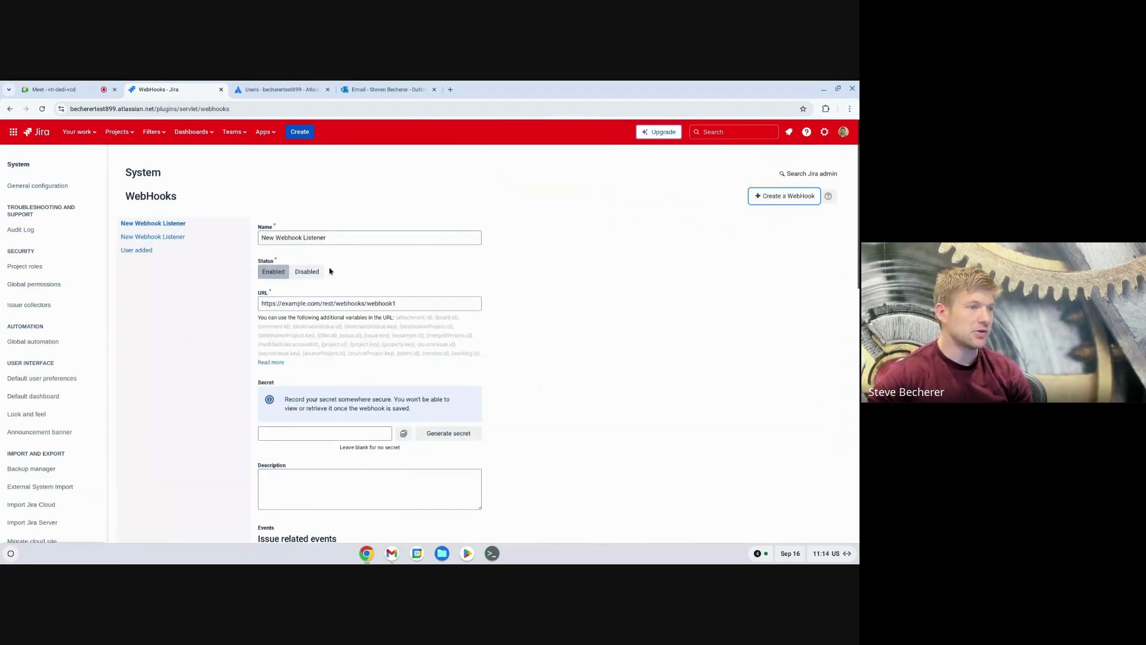
{"action": "scroll", "coordinate": [523, 356], "scroll_direction": "down", "scroll_amount": 3}
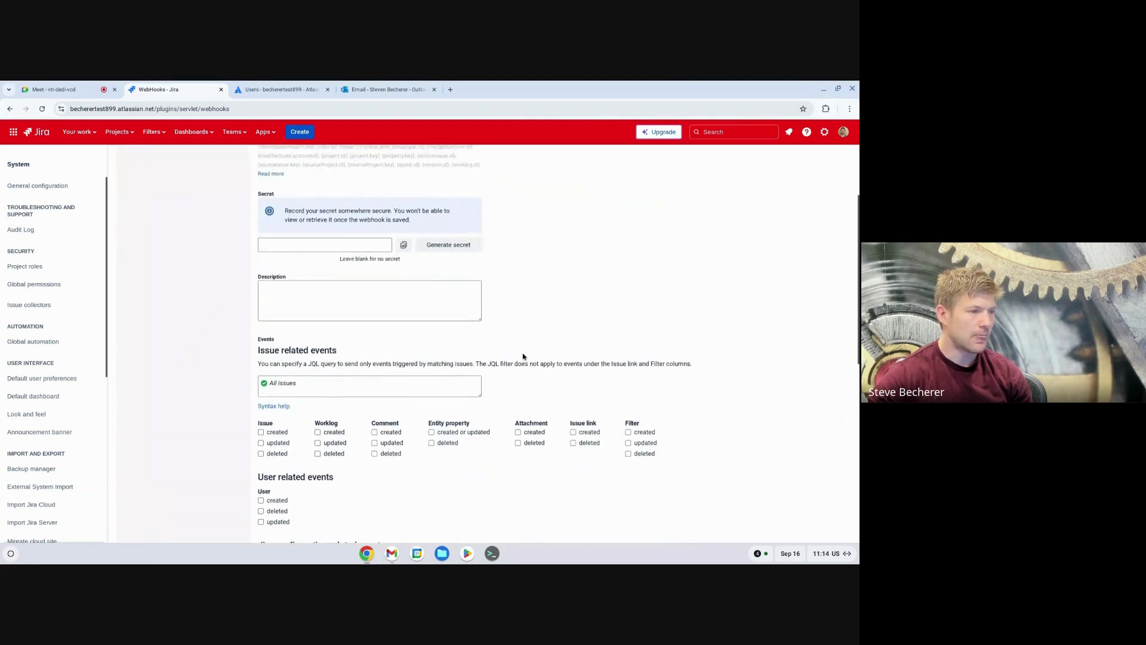
{"action": "scroll", "coordinate": [523, 357], "scroll_direction": "down", "scroll_amount": 1}
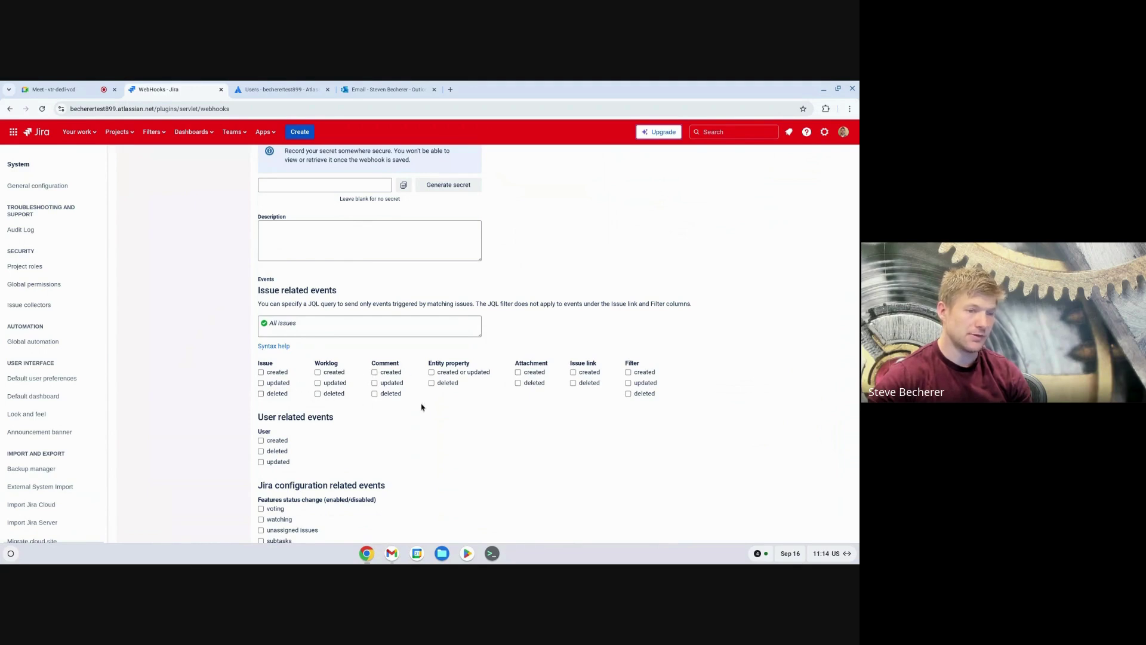
{"action": "scroll", "coordinate": [358, 394], "scroll_direction": "down", "scroll_amount": 1}
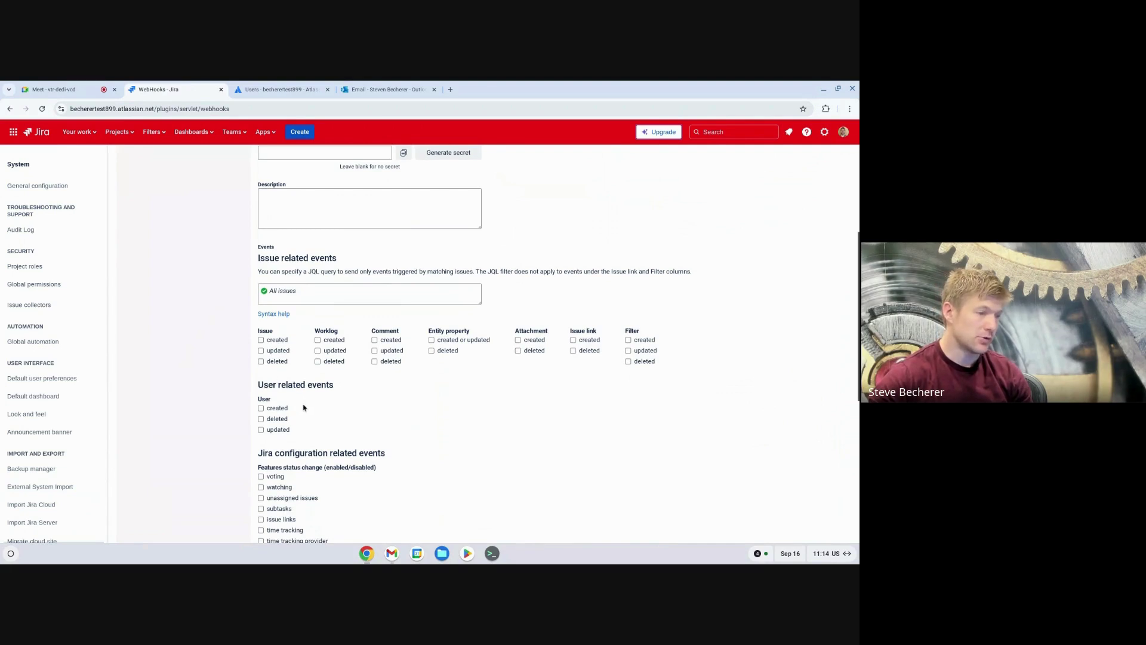
{"action": "scroll", "coordinate": [303, 408], "scroll_direction": "down", "scroll_amount": 3}
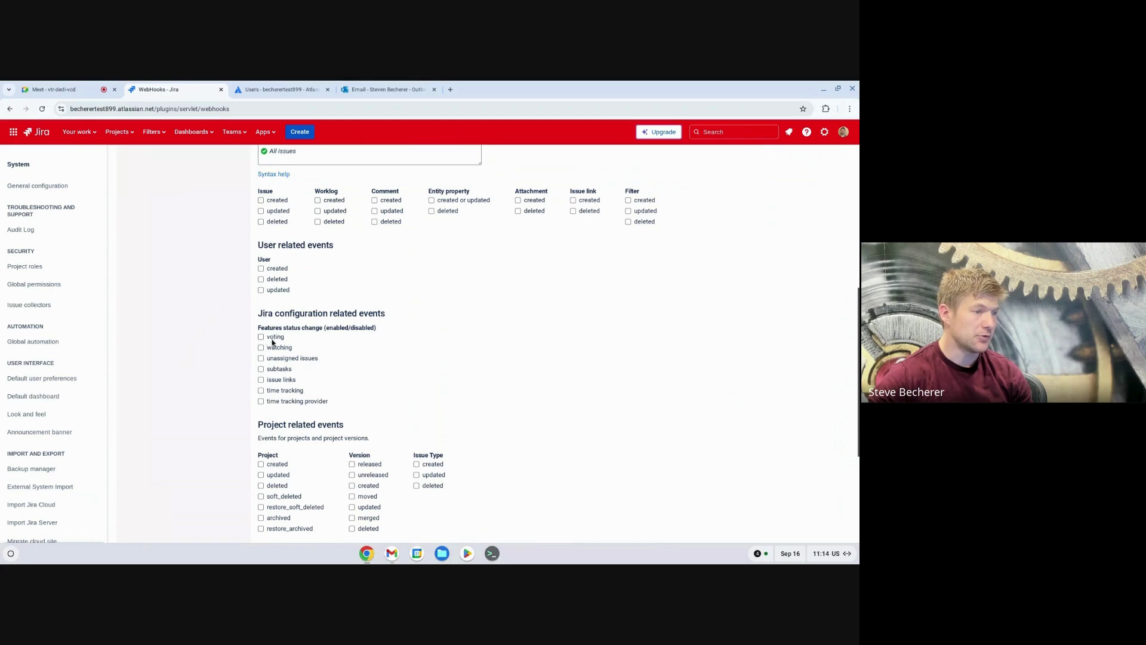
{"action": "scroll", "coordinate": [260, 377], "scroll_direction": "down", "scroll_amount": 3}
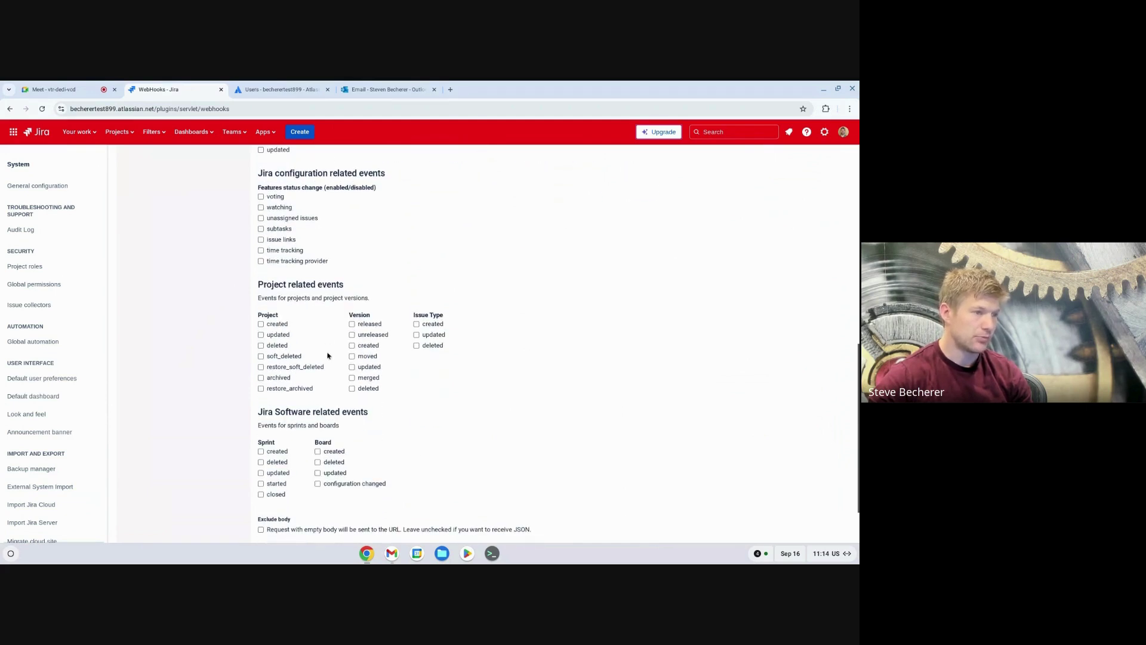
{"action": "scroll", "coordinate": [329, 367], "scroll_direction": "down", "scroll_amount": 2}
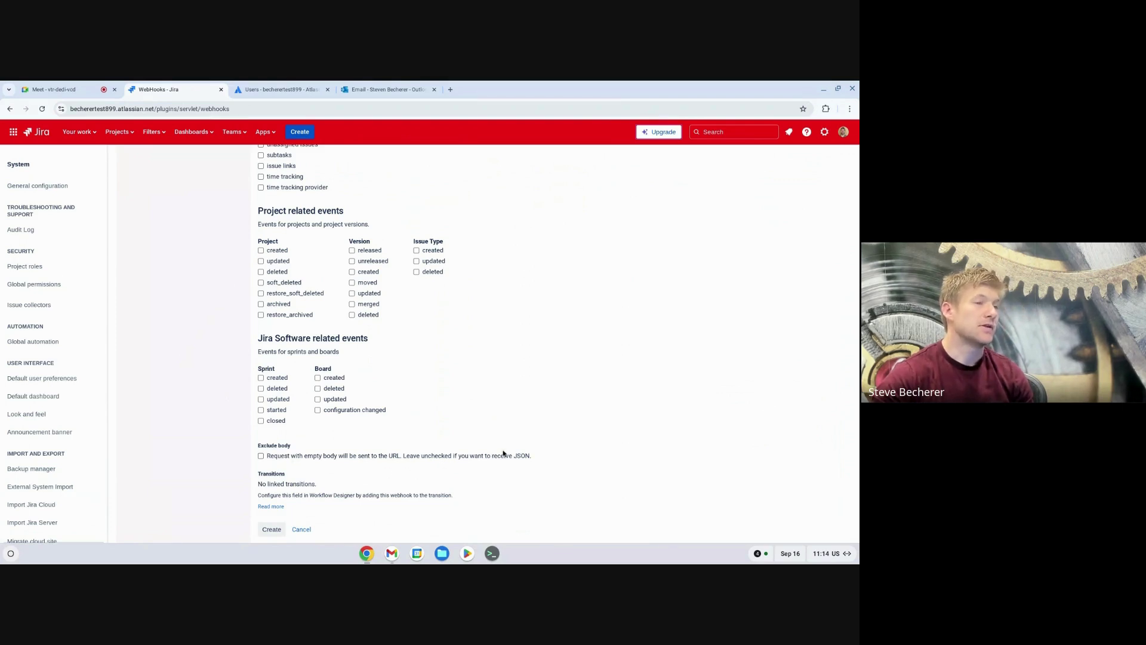
{"action": "scroll", "coordinate": [503, 453], "scroll_direction": "up", "scroll_amount": 15}
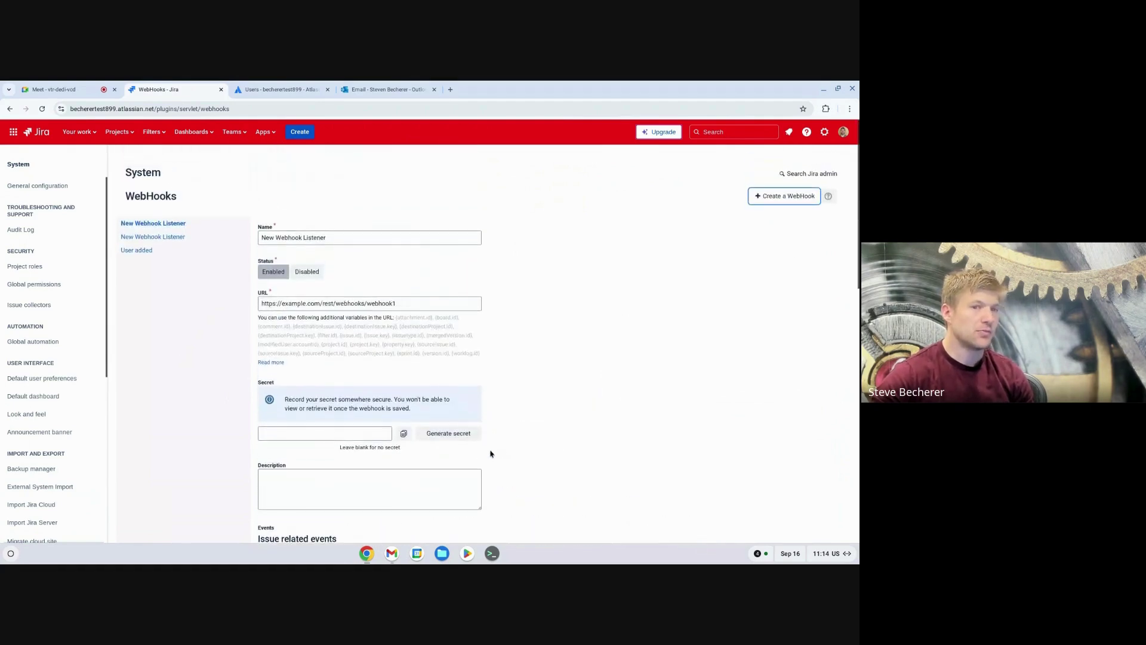
{"action": "scroll", "coordinate": [491, 453], "scroll_direction": "down", "scroll_amount": 9}
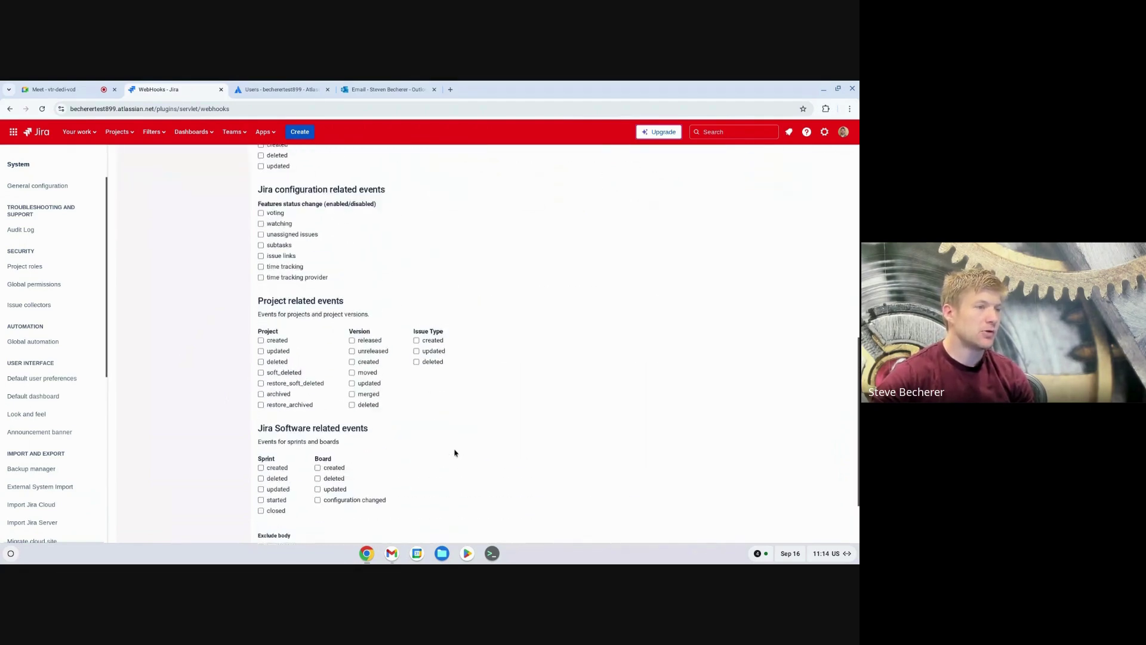
{"action": "scroll", "coordinate": [454, 453], "scroll_direction": "up", "scroll_amount": 10}
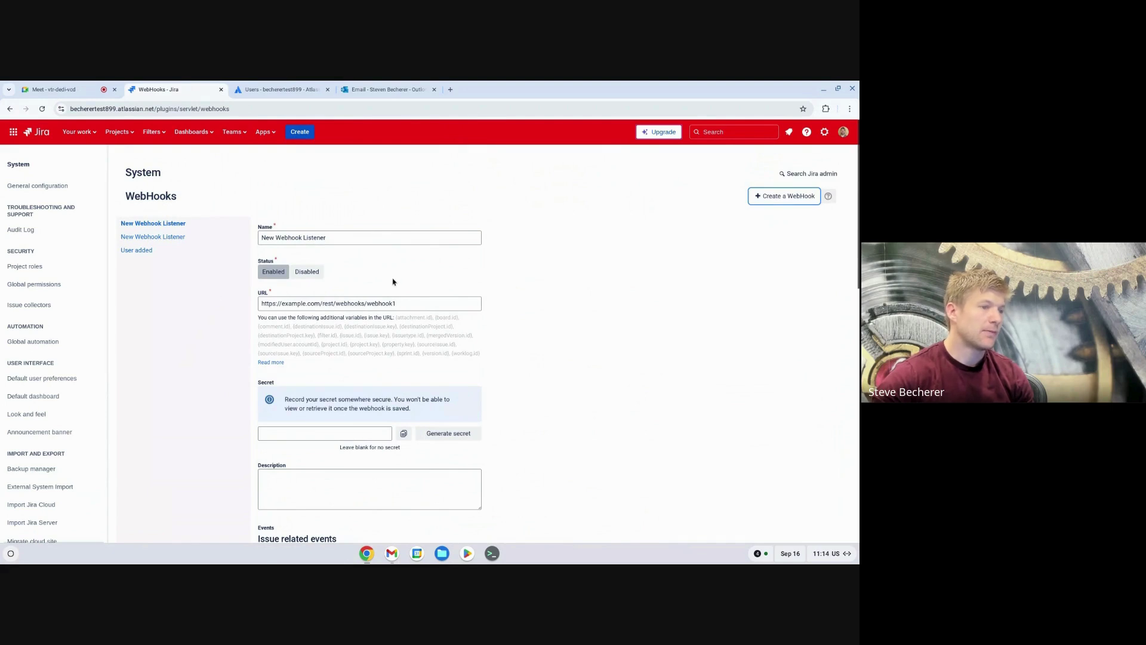
{"action": "left_click_drag", "start_coordinate": [400, 305], "coordinate": [244, 311]}
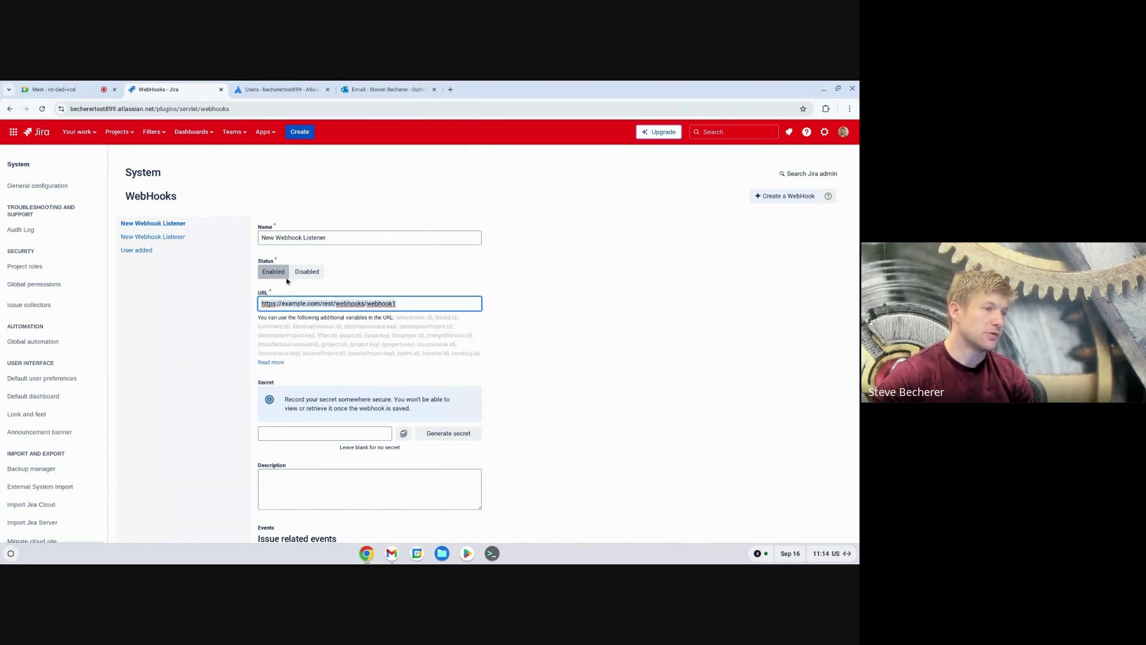
Step: Name the webhook 'Test webhook', tick the Issue created event, and create it
{"action": "left_click", "coordinate": [334, 237]}
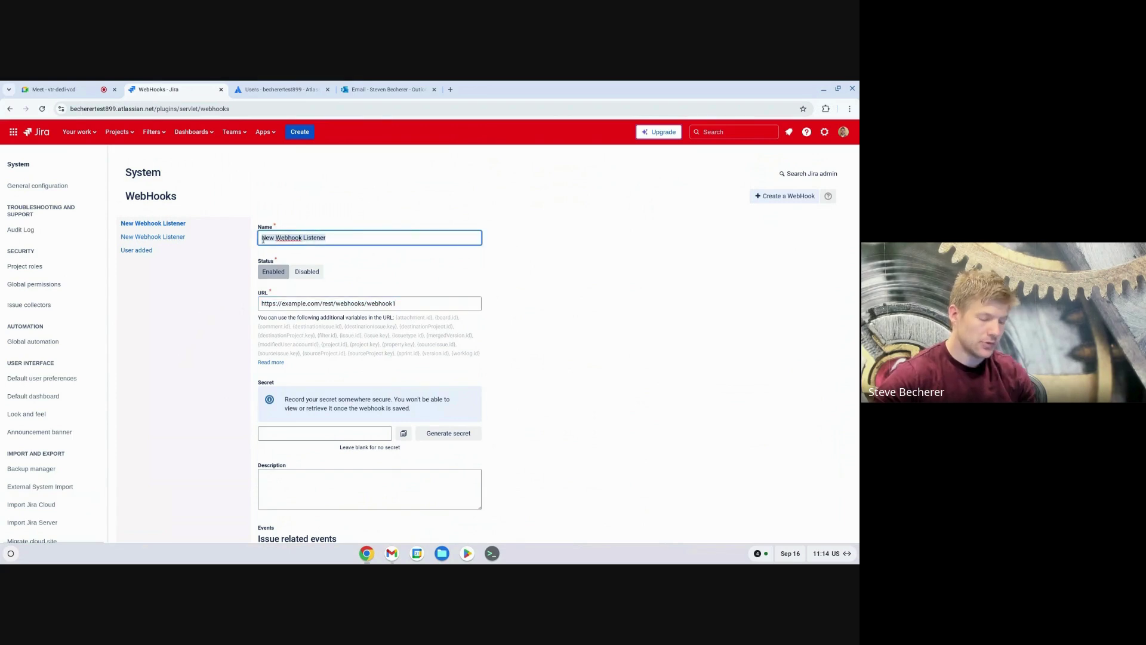
{"action": "type", "text": "T"}
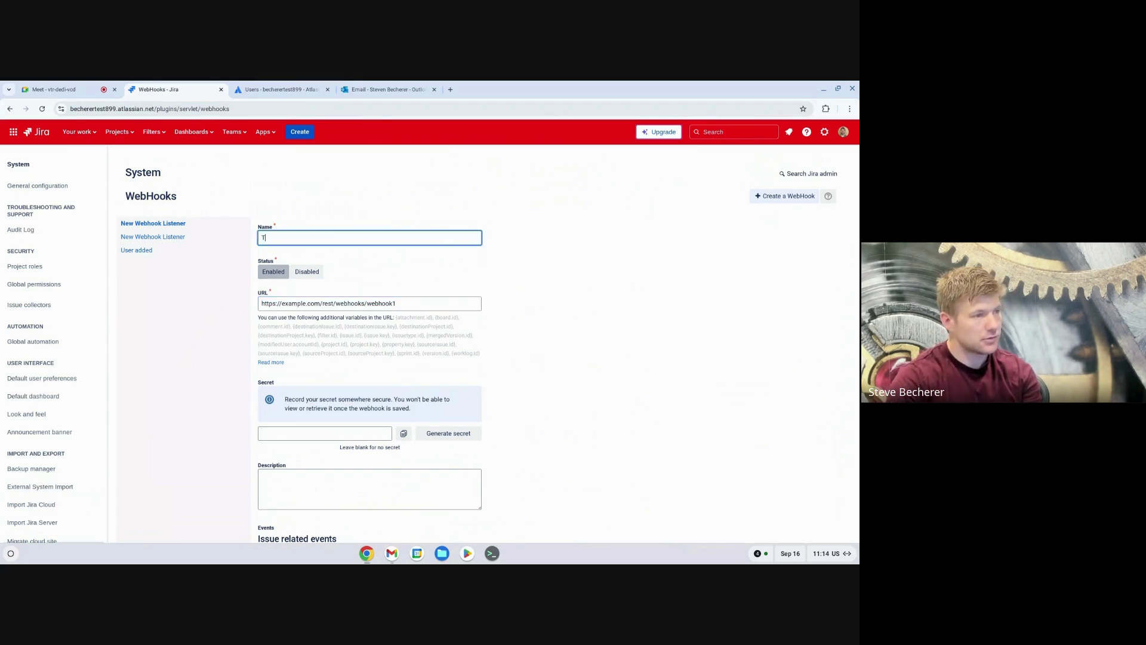
{"action": "type", "text": "Get webhook"}
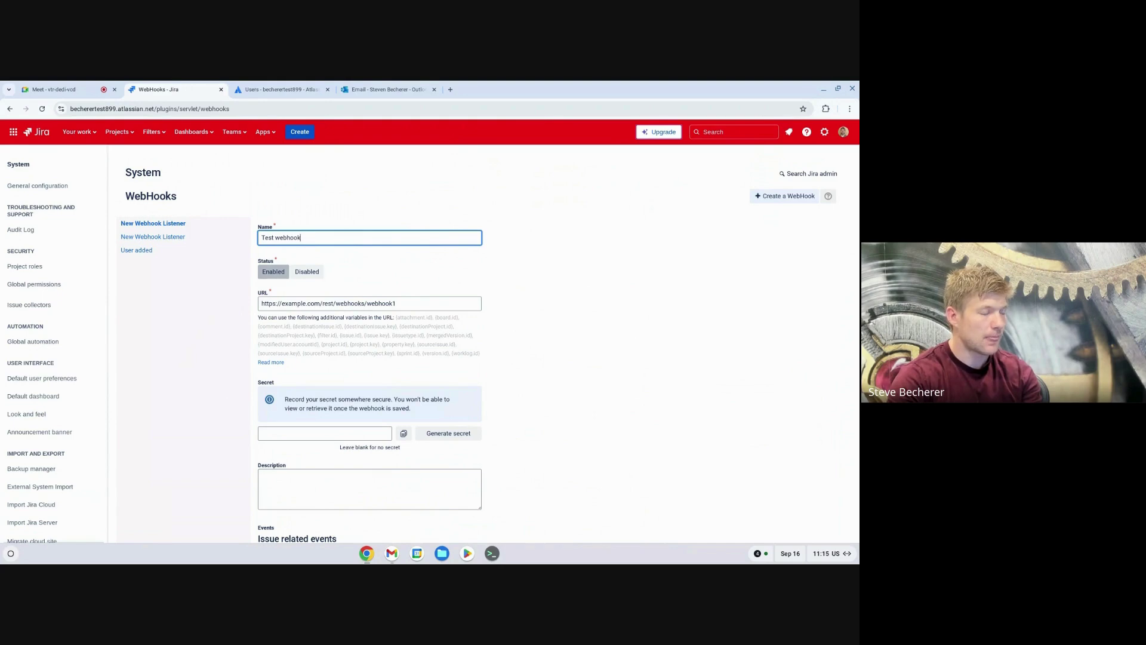
{"action": "scroll", "coordinate": [291, 326], "scroll_direction": "down", "scroll_amount": 6}
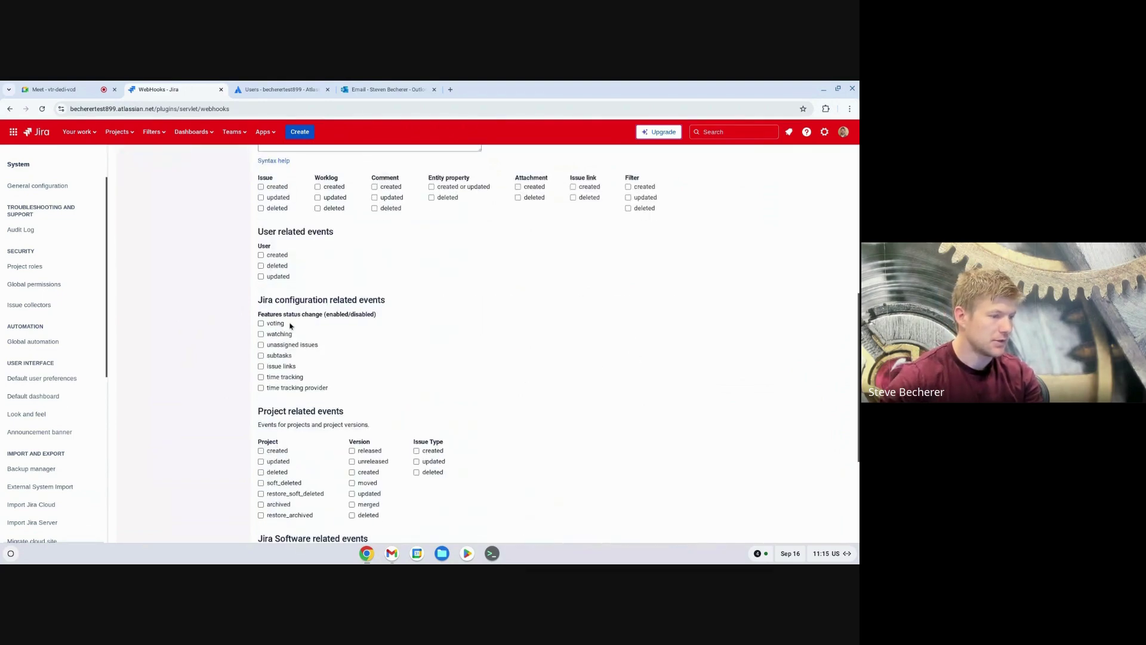
{"action": "scroll", "coordinate": [290, 326], "scroll_direction": "up", "scroll_amount": 2}
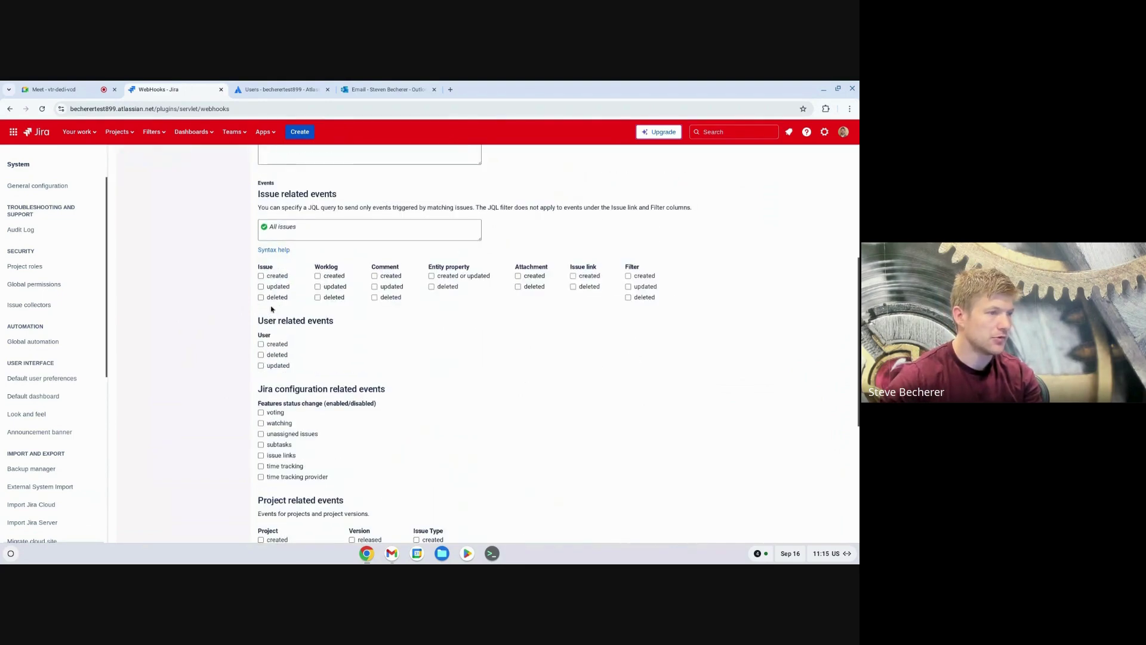
{"action": "left_click", "coordinate": [261, 275]}
{"action": "scroll", "coordinate": [218, 302], "scroll_direction": "down", "scroll_amount": 6}
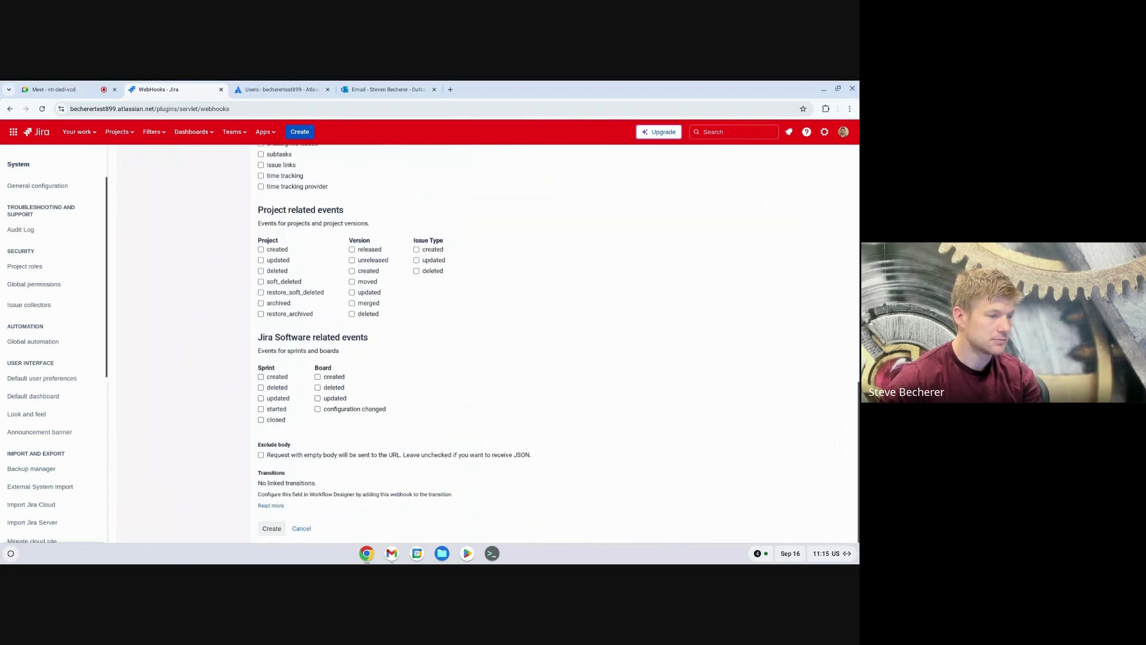
{"action": "left_click", "coordinate": [272, 529]}
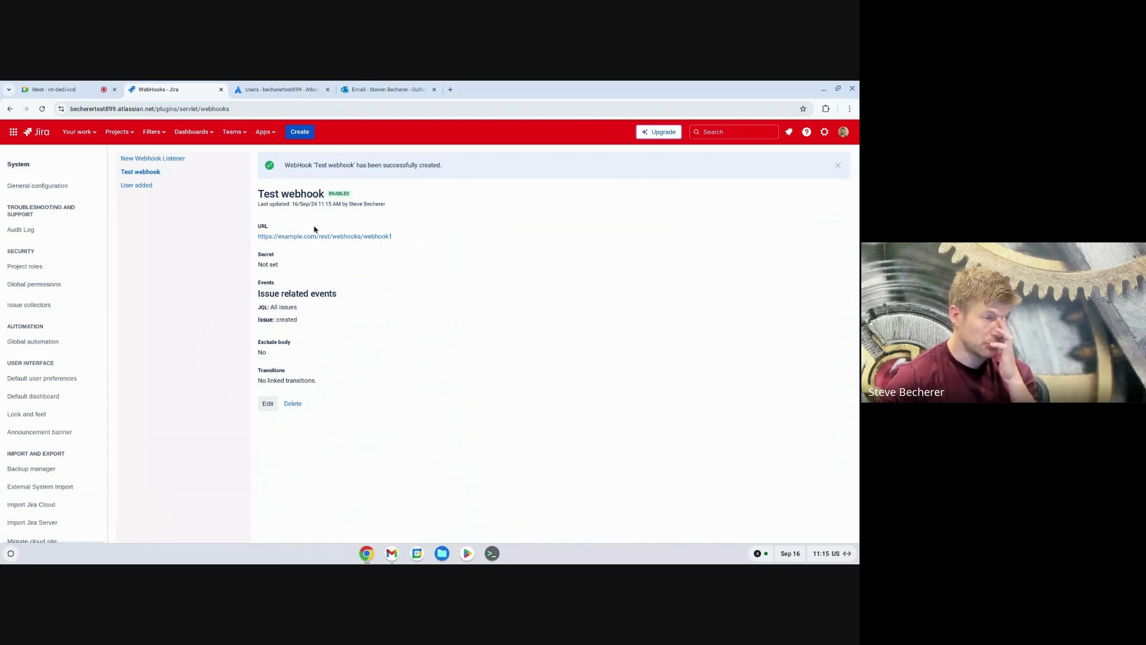
{"action": "scroll", "coordinate": [60, 325], "scroll_direction": "down", "scroll_amount": 1}
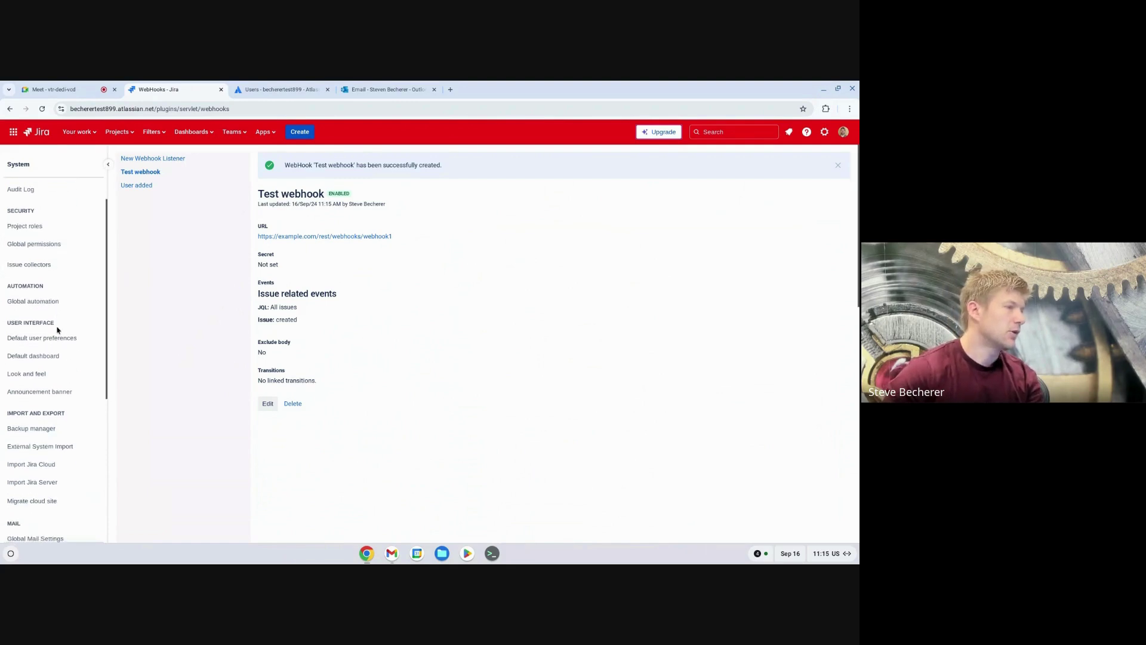
{"action": "left_click", "coordinate": [53, 303], "text": "ctrl"}
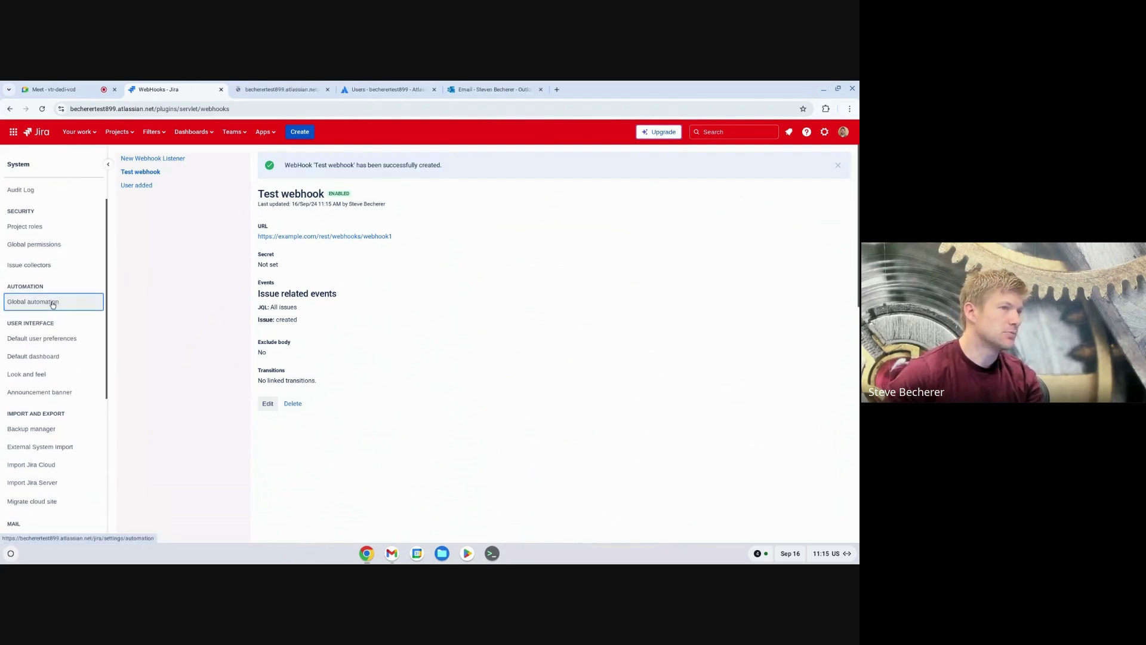
Step: Start a new automation rule with an Incoming webhook trigger and copy its webhook URL
{"action": "left_click", "coordinate": [288, 93]}
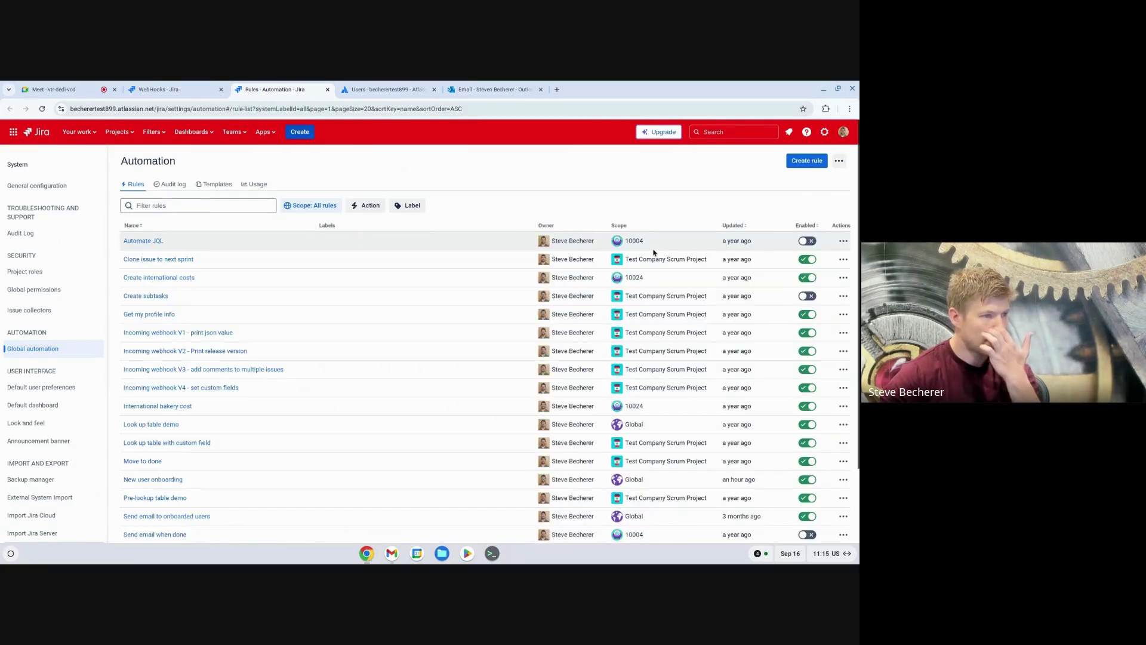
{"action": "left_click", "coordinate": [806, 160]}
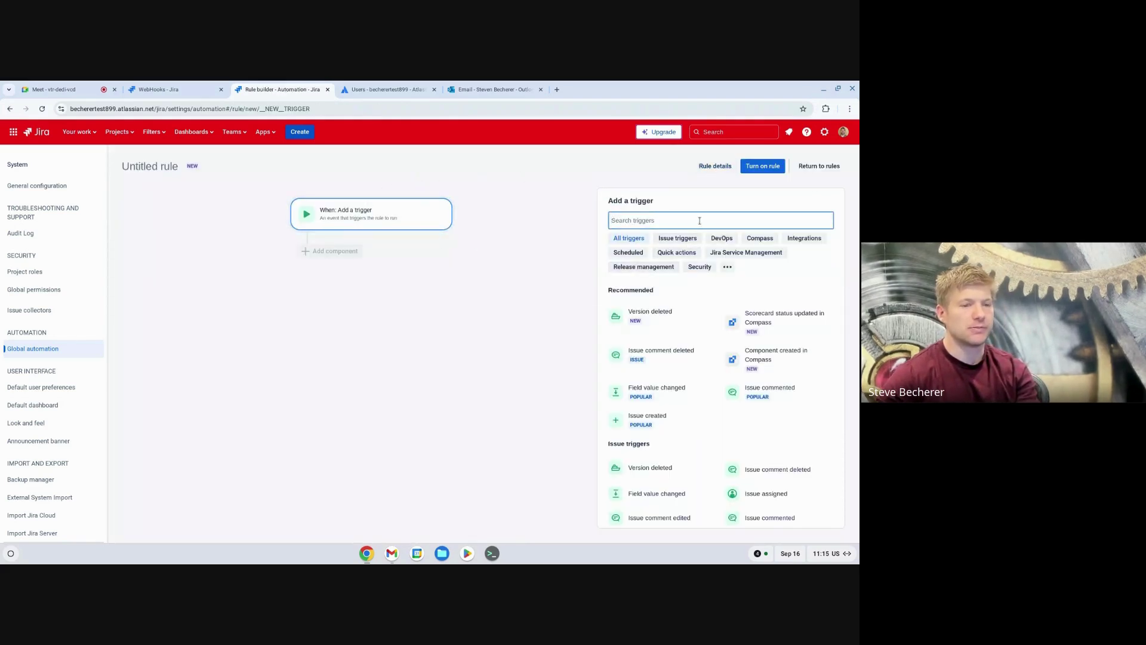
{"action": "type", "text": "w"}
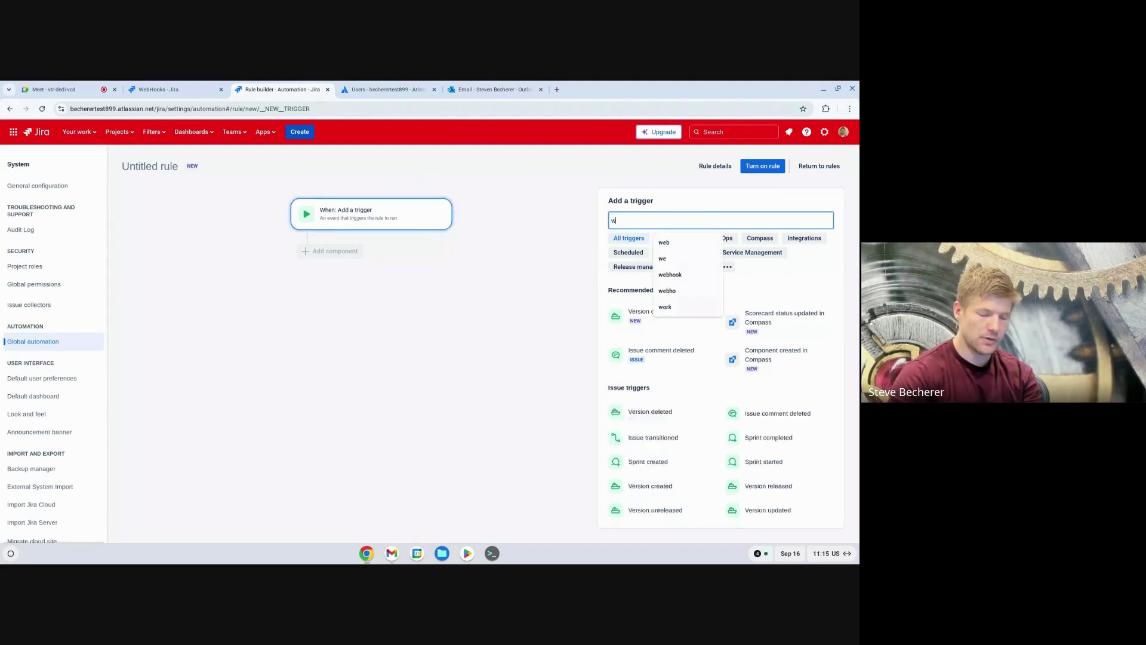
{"action": "type", "text": "ebhook"}
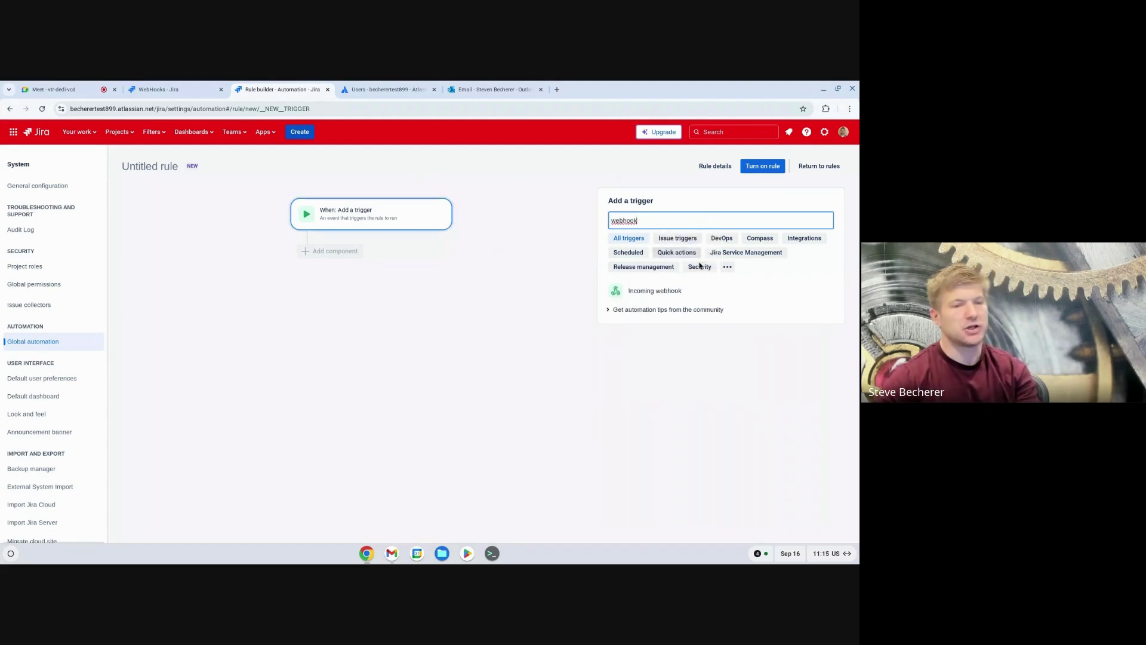
{"action": "left_click", "coordinate": [696, 291]}
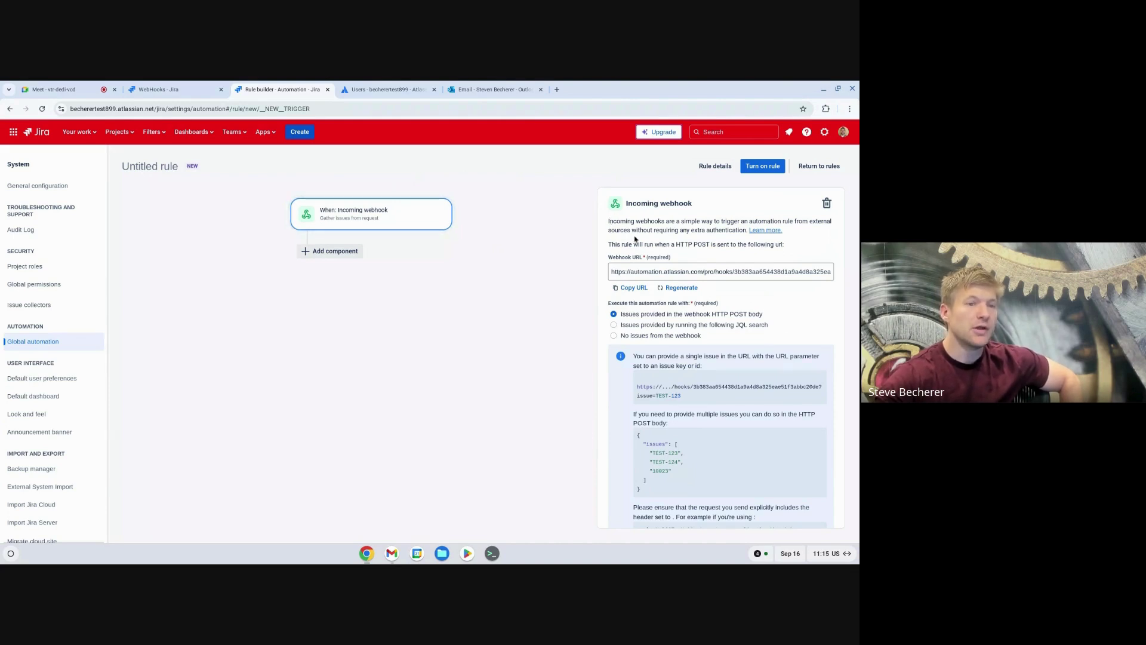
{"action": "left_click", "coordinate": [633, 288]}
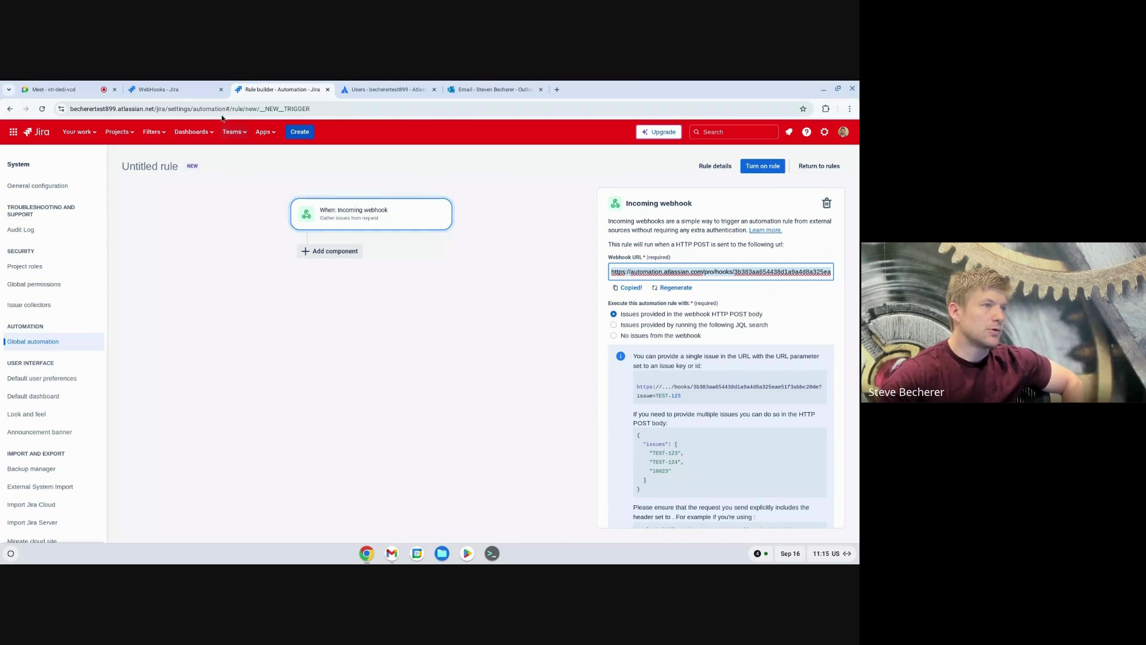
{"action": "left_click", "coordinate": [201, 91]}
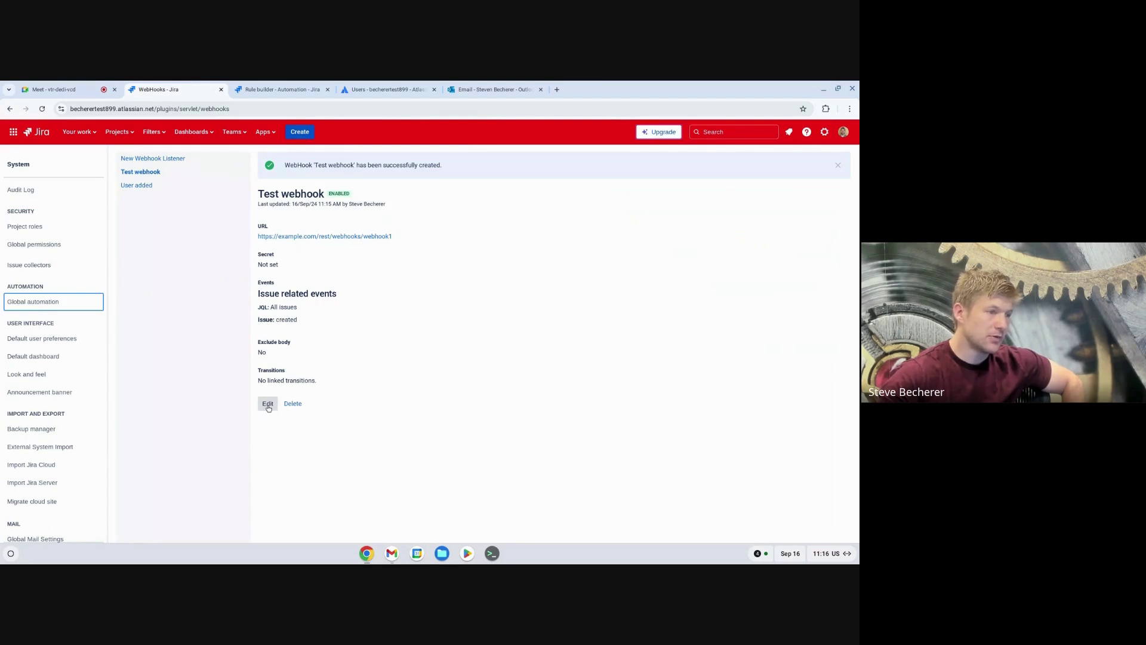
Step: Replace the Test webhook's example.com URL with the copied automation webhook URL and save
{"action": "left_click", "coordinate": [268, 405]}
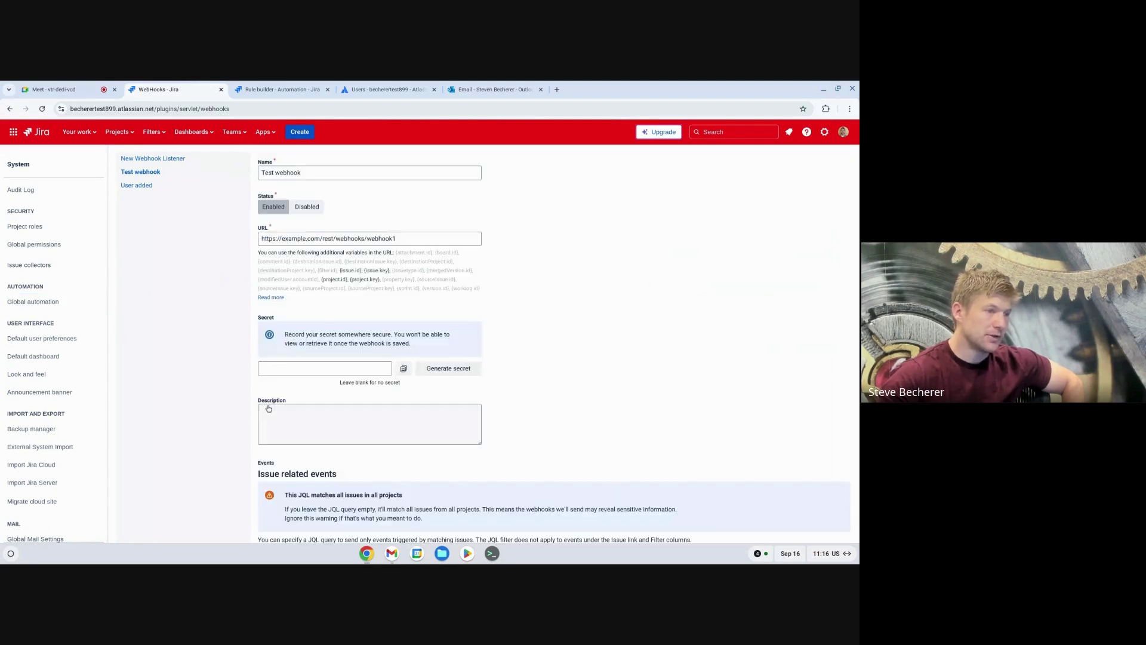
{"action": "left_click", "coordinate": [417, 239]}
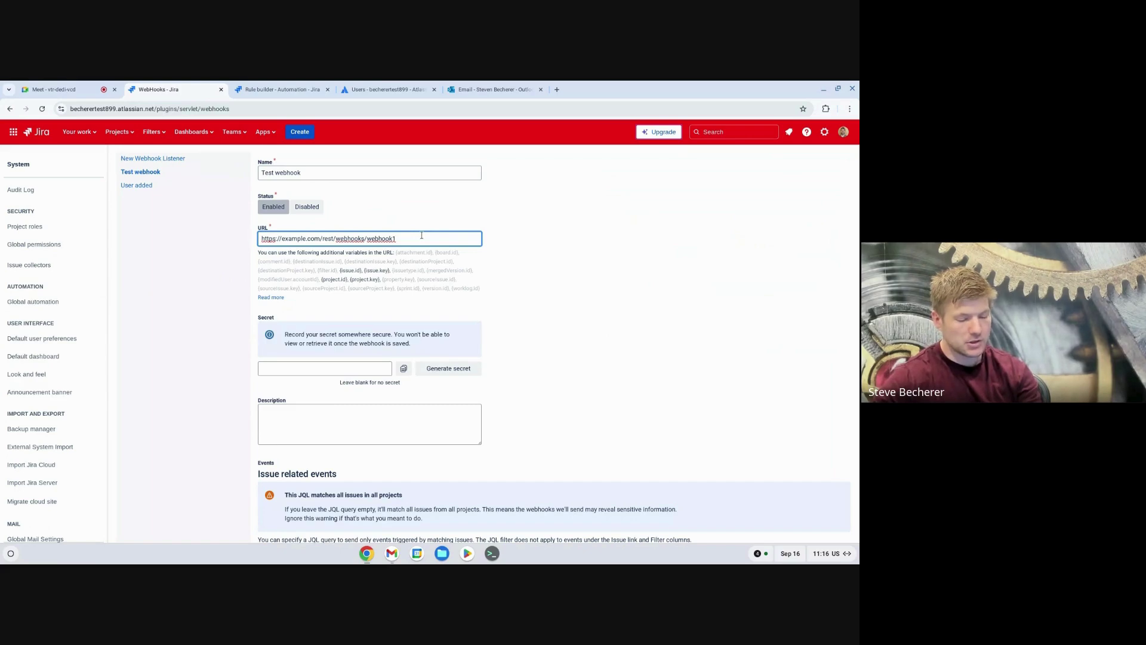
{"action": "key", "text": "ctrl+a"}
{"action": "key", "text": "ctrl+v"}
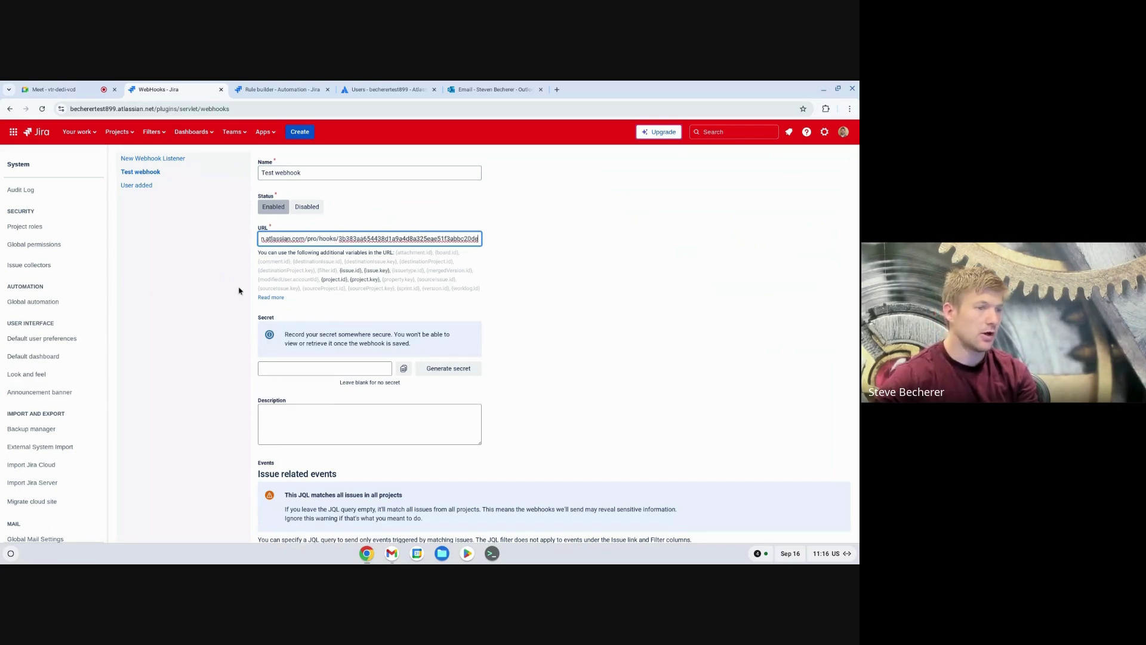
{"action": "scroll", "coordinate": [231, 286], "scroll_direction": "down", "scroll_amount": 10}
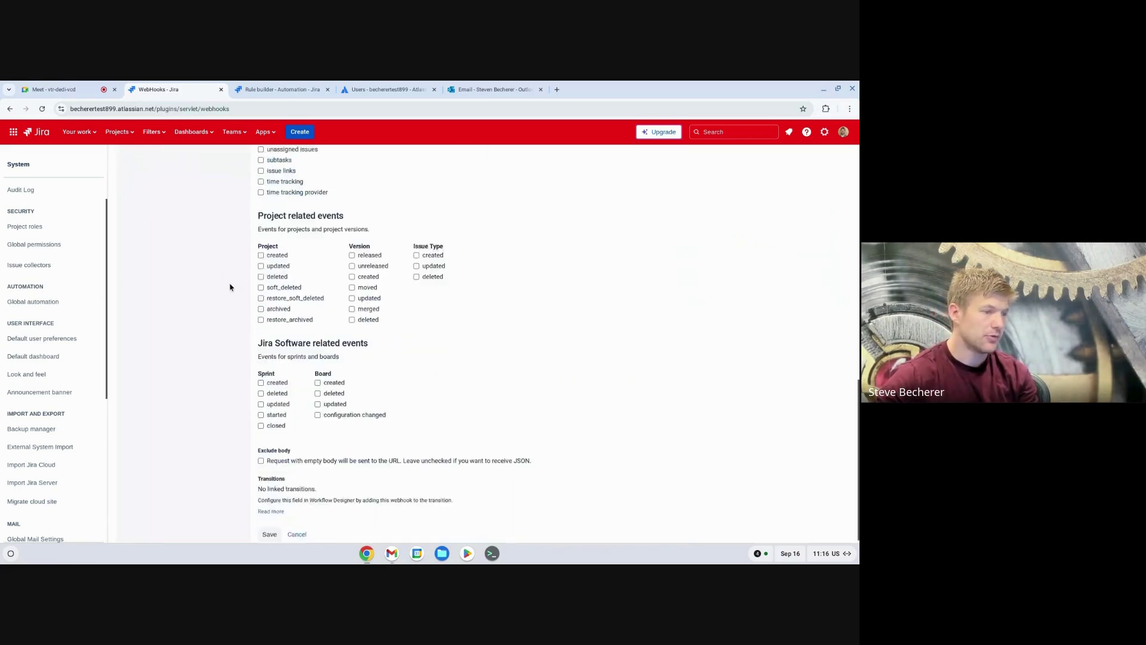
{"action": "left_click", "coordinate": [270, 528]}
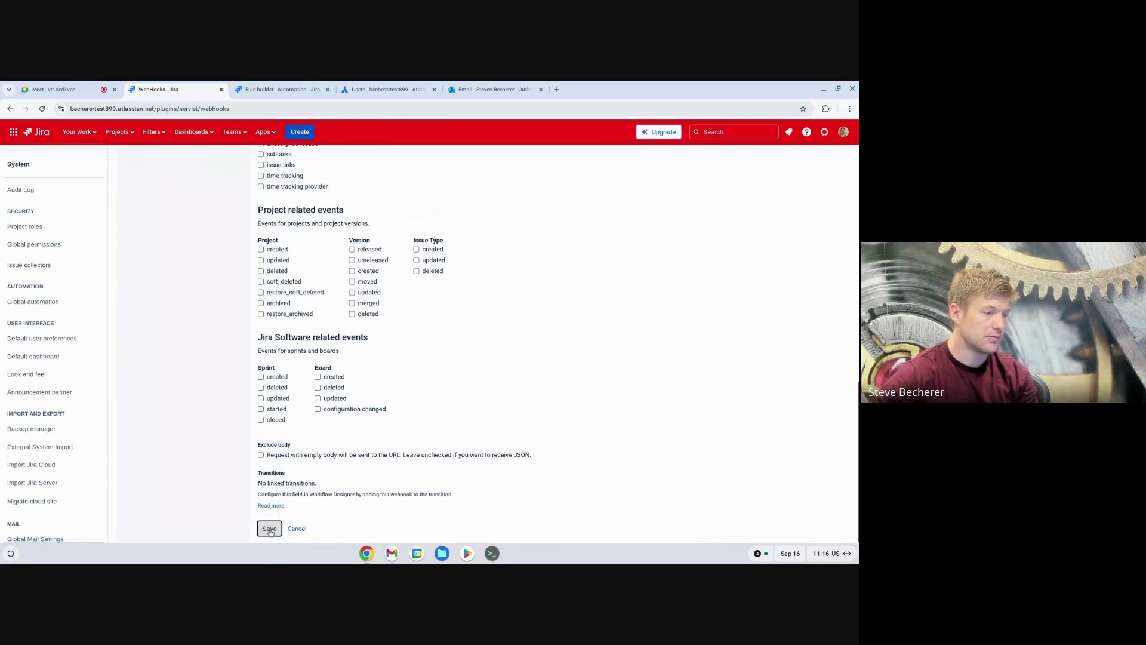
{"action": "left_click", "coordinate": [301, 90]}
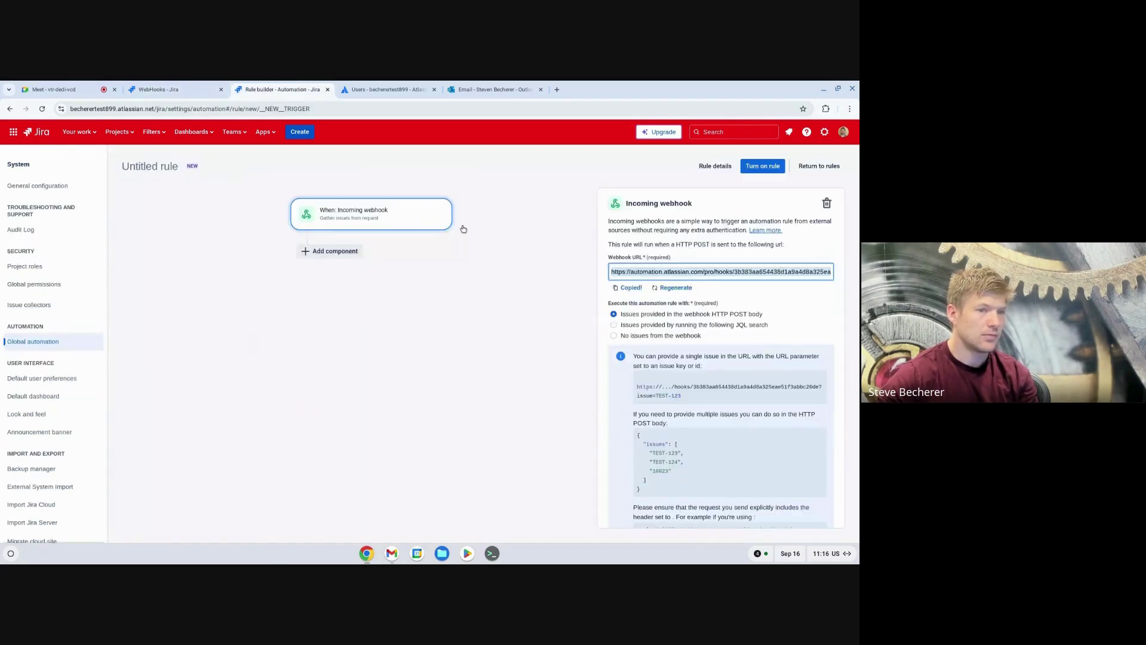
{"action": "left_click", "coordinate": [187, 89]}
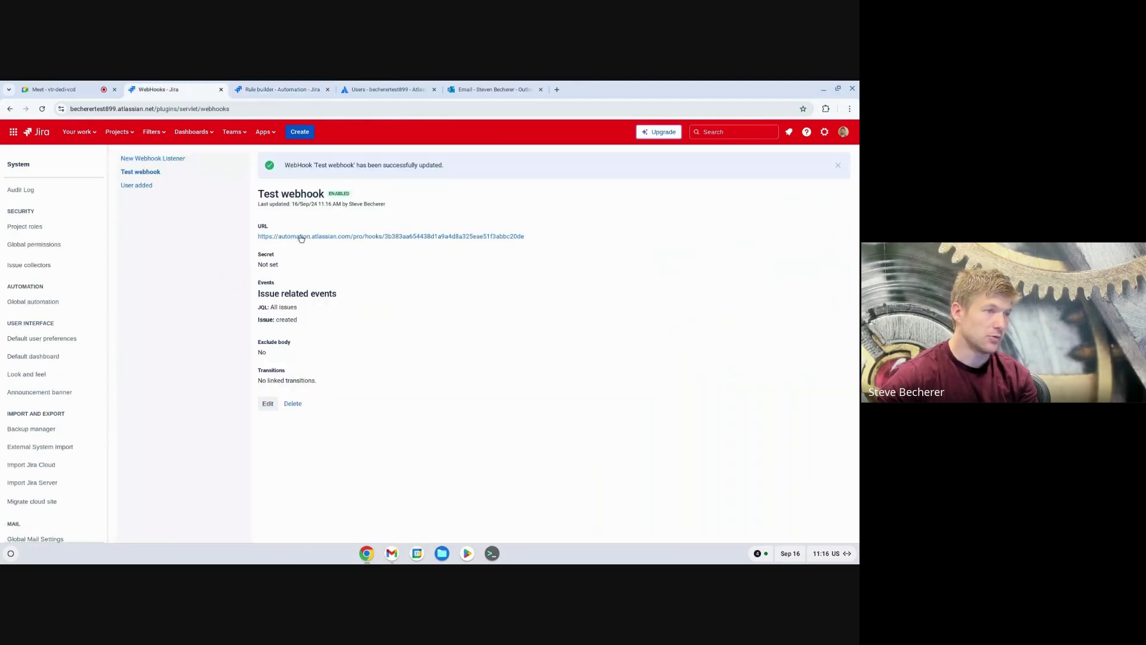
Step: Inspect the User added webhook's URL and User created event in its edit form, then cancel
{"action": "left_click", "coordinate": [149, 186]}
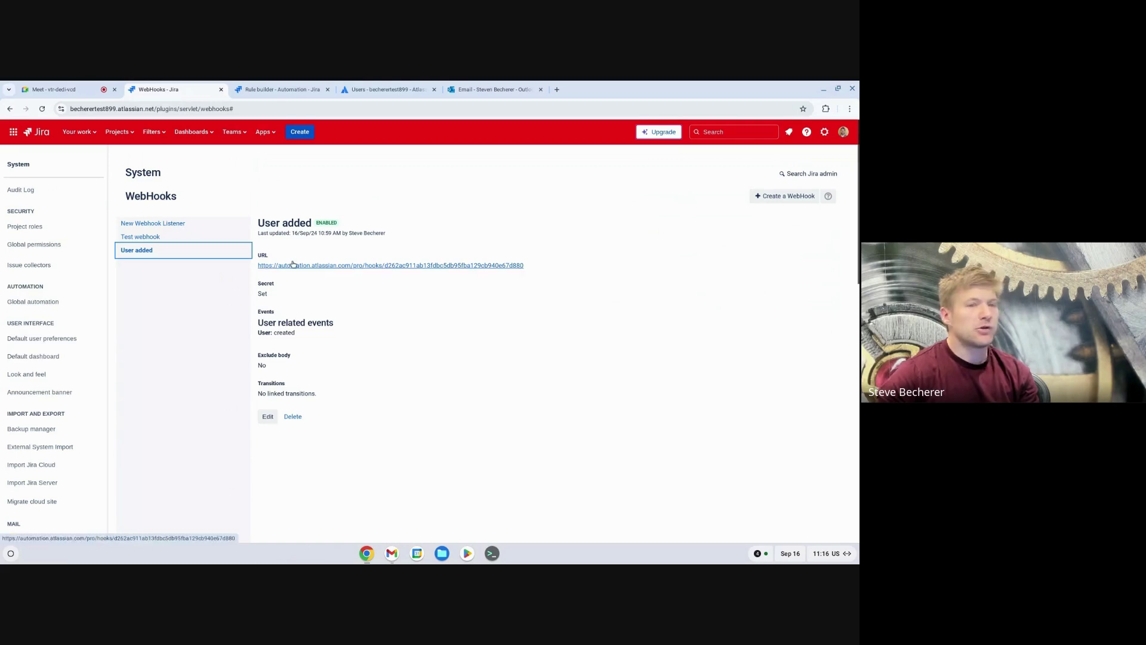
{"action": "left_click", "coordinate": [268, 416]}
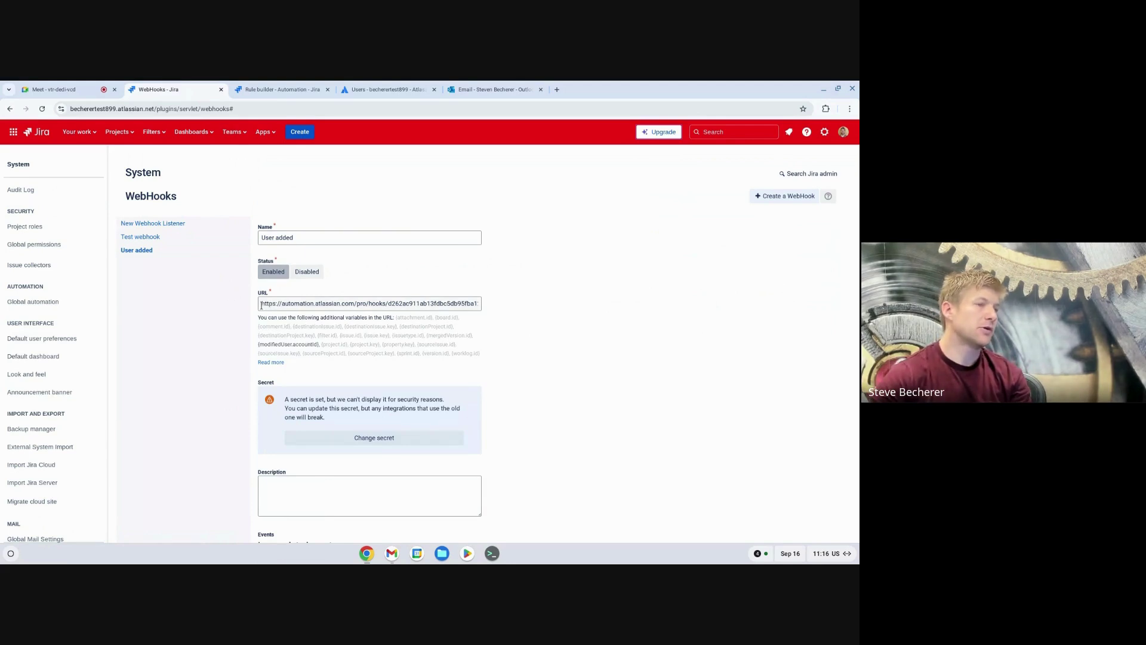
{"action": "left_click_drag", "start_coordinate": [261, 305], "coordinate": [489, 330]}
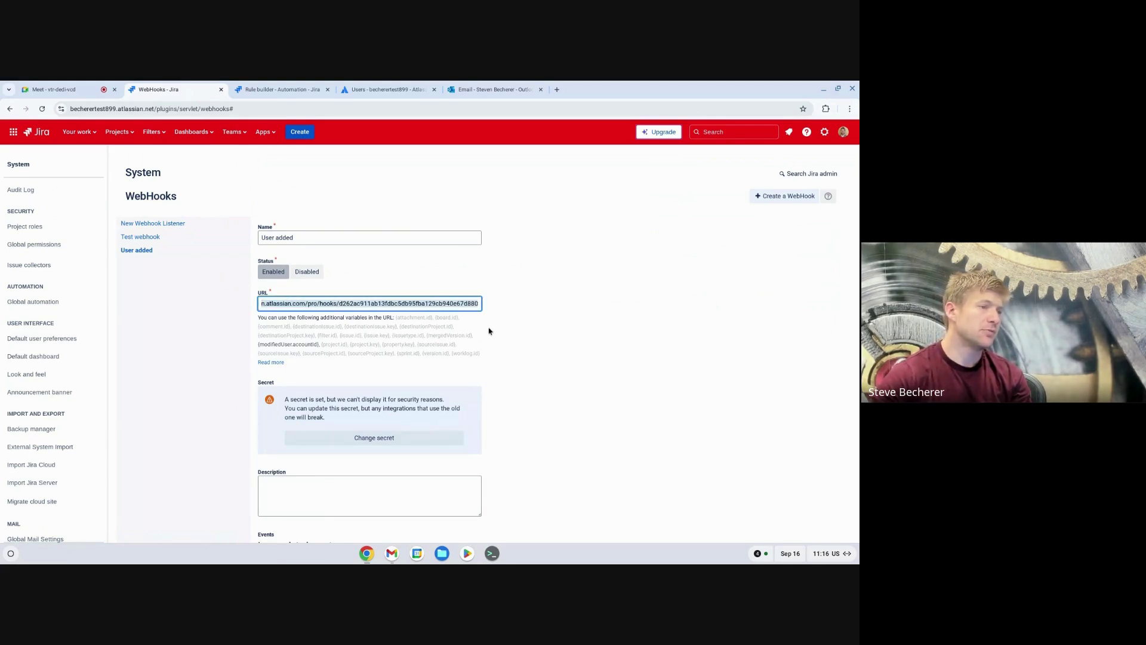
{"action": "left_click", "coordinate": [506, 332]}
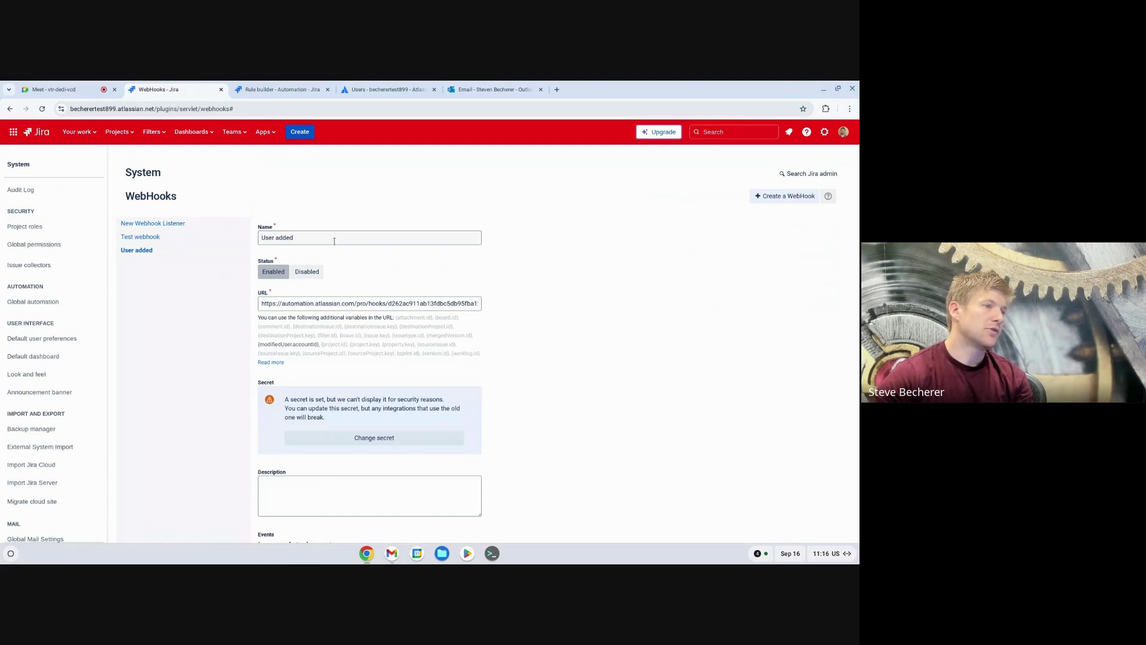
{"action": "scroll", "coordinate": [325, 257], "scroll_direction": "down", "scroll_amount": 4}
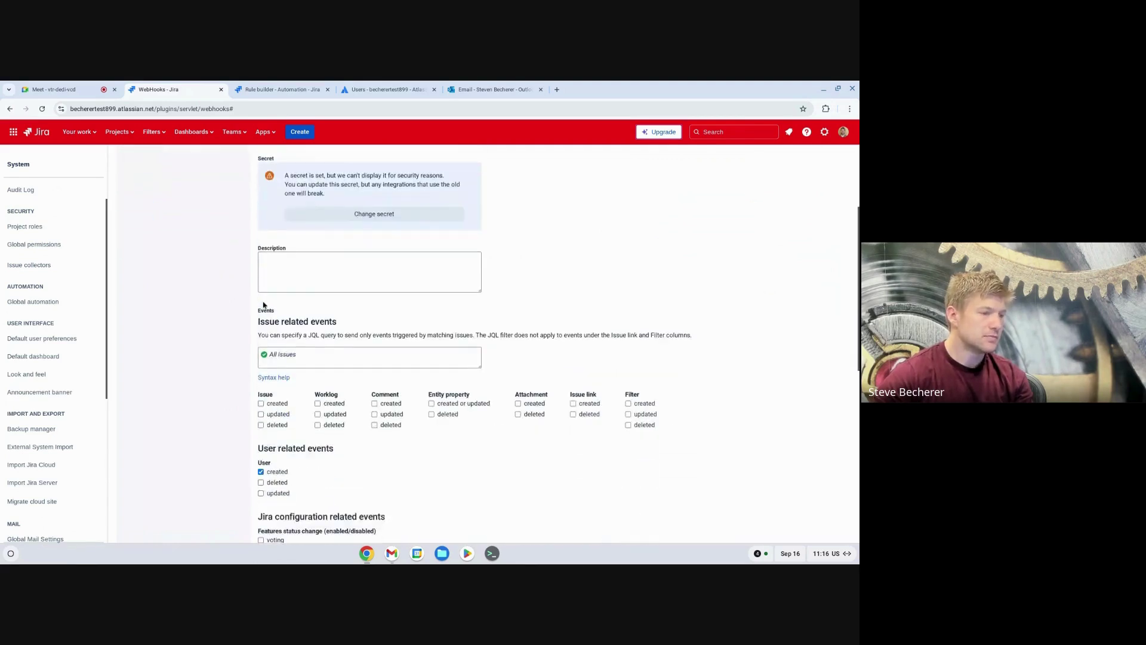
{"action": "scroll", "coordinate": [263, 306], "scroll_direction": "down", "scroll_amount": 2}
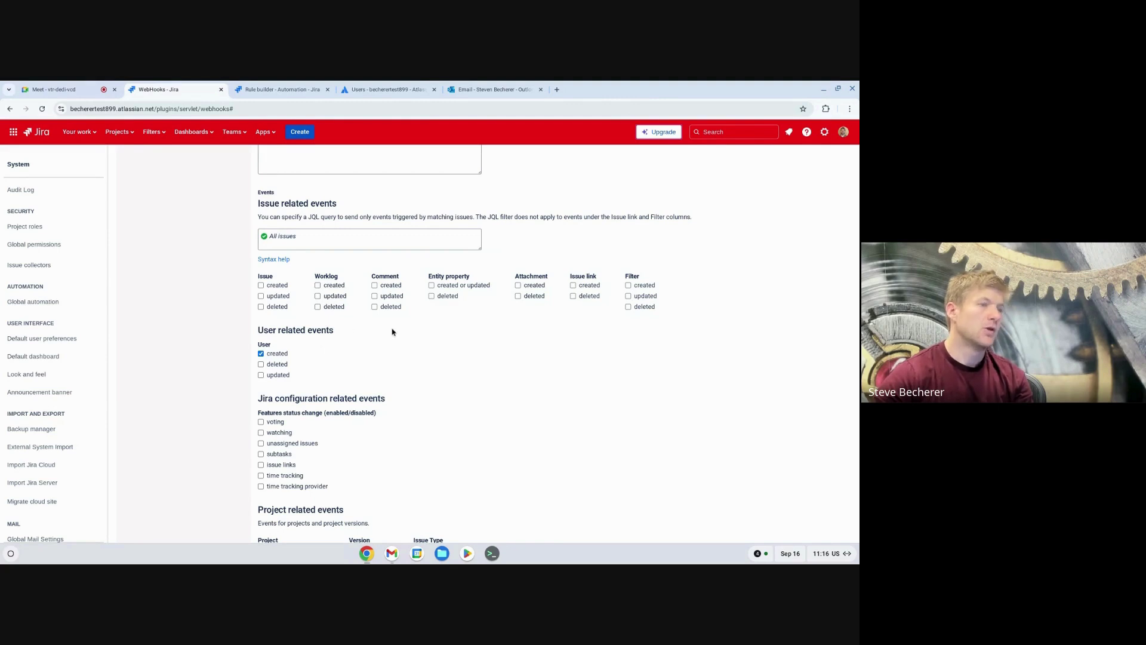
{"action": "scroll", "coordinate": [394, 336], "scroll_direction": "down", "scroll_amount": 1}
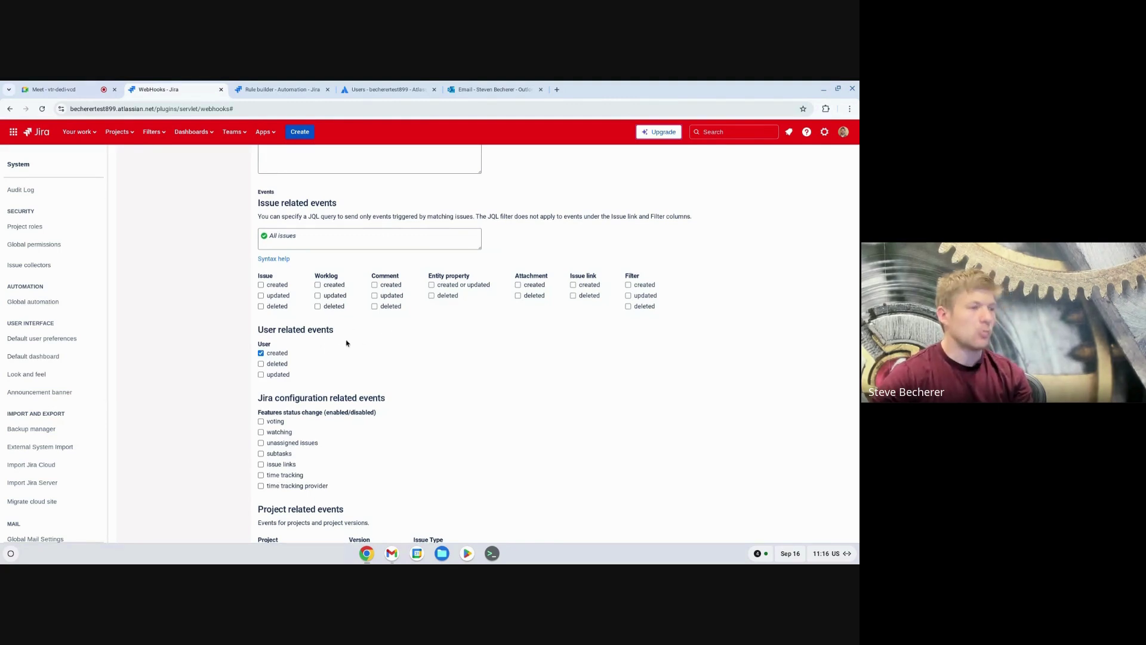
{"action": "scroll", "coordinate": [304, 355], "scroll_direction": "down", "scroll_amount": 1}
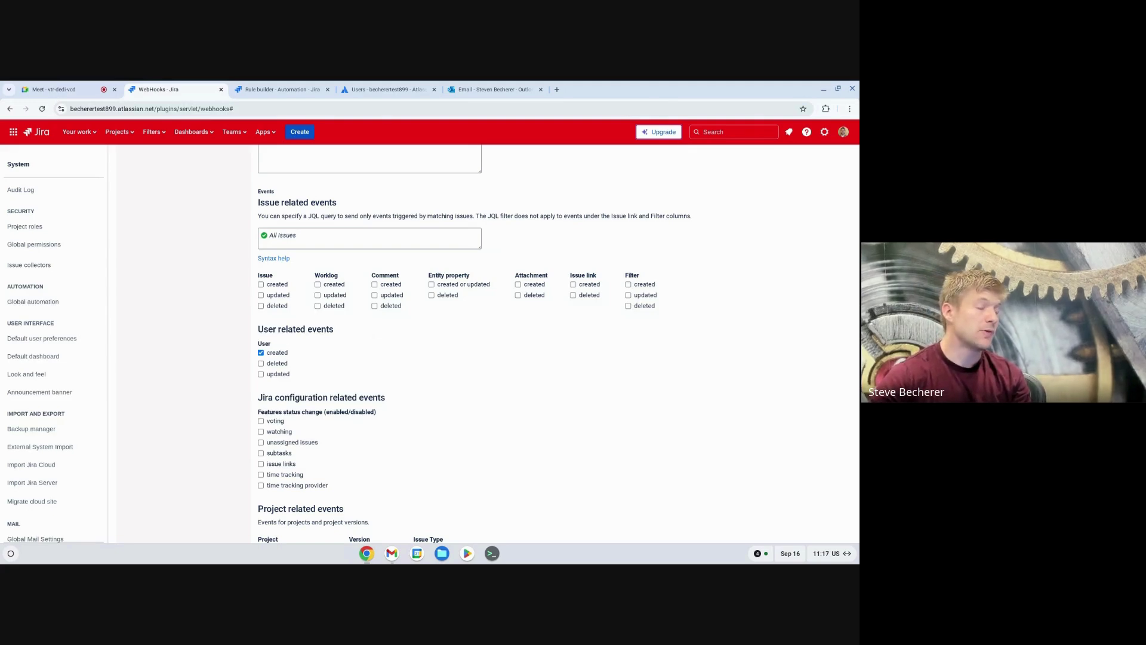
{"action": "scroll", "coordinate": [292, 345], "scroll_direction": "down", "scroll_amount": 5}
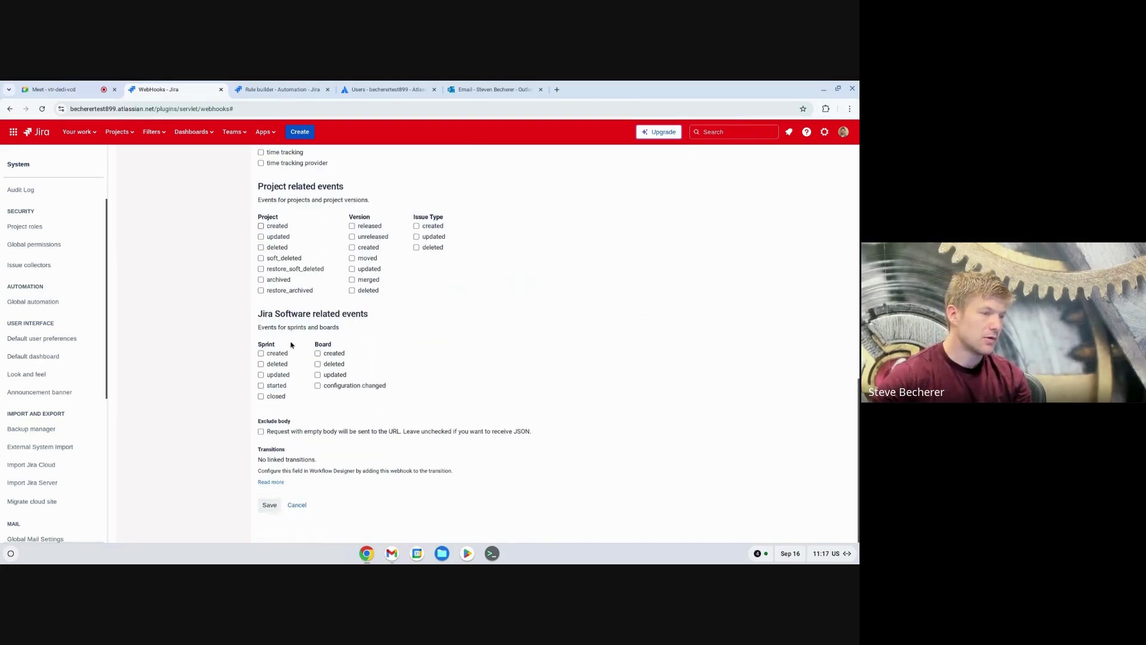
{"action": "scroll", "coordinate": [292, 345], "scroll_direction": "up", "scroll_amount": 5}
{"action": "scroll", "coordinate": [292, 345], "scroll_direction": "down", "scroll_amount": 5}
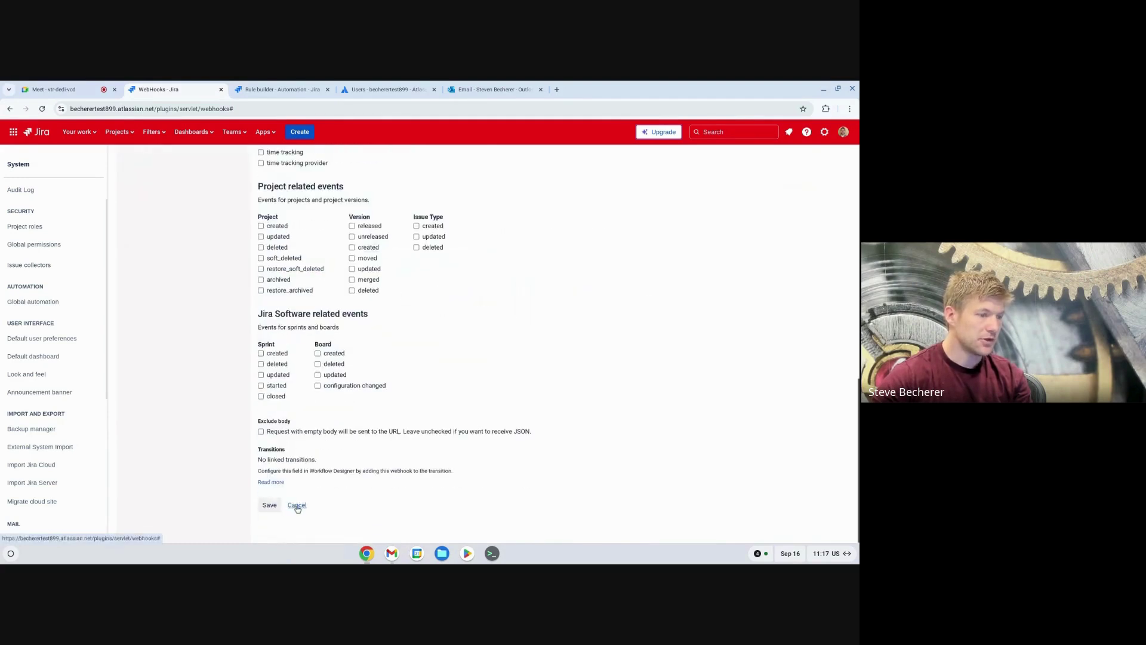
{"action": "left_click", "coordinate": [296, 506]}
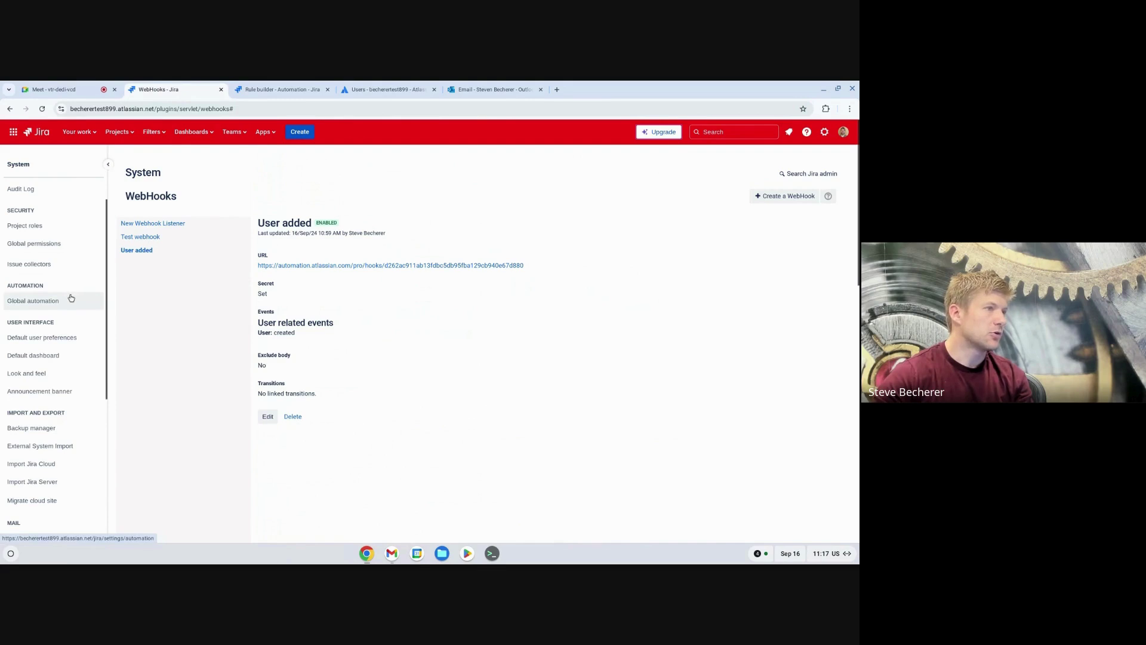
Step: Return to the rules list, discard the untitled rule's changes, and open New user onboarding
{"action": "left_click", "coordinate": [280, 89]}
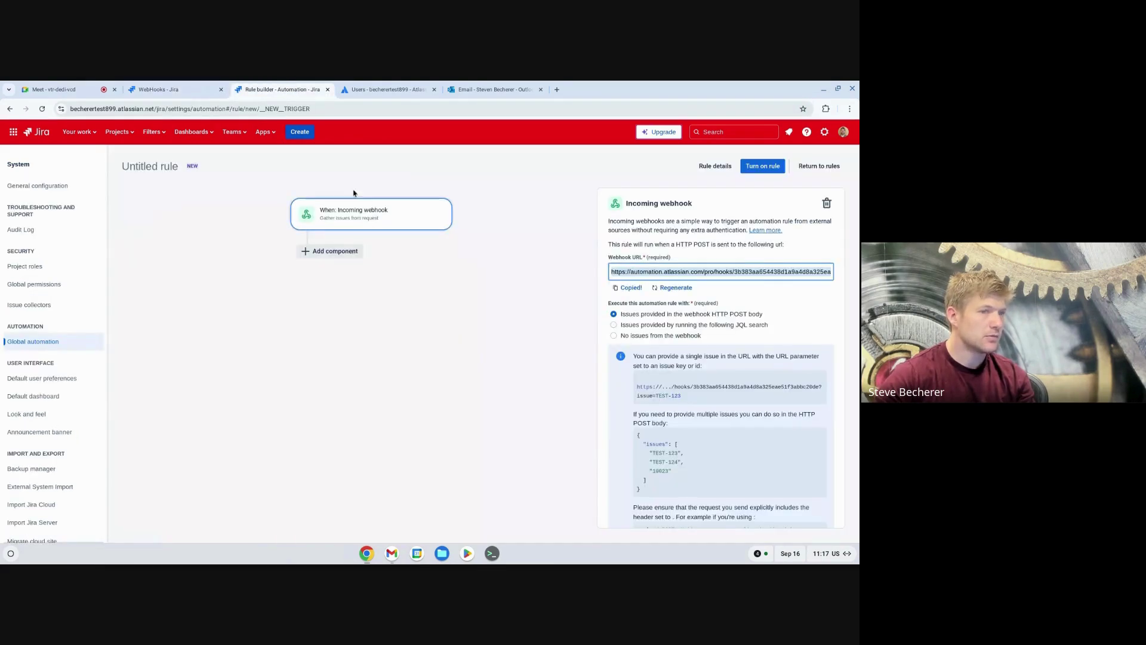
{"action": "left_click", "coordinate": [715, 167]}
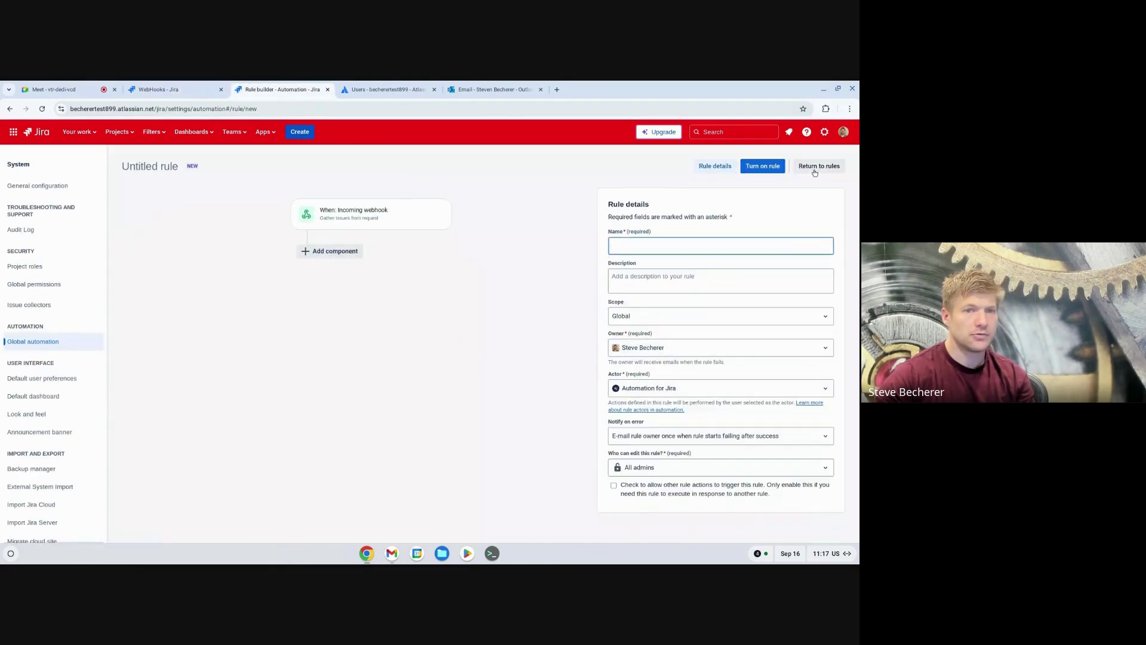
{"action": "left_click", "coordinate": [818, 166]}
{"action": "left_click", "coordinate": [543, 204]}
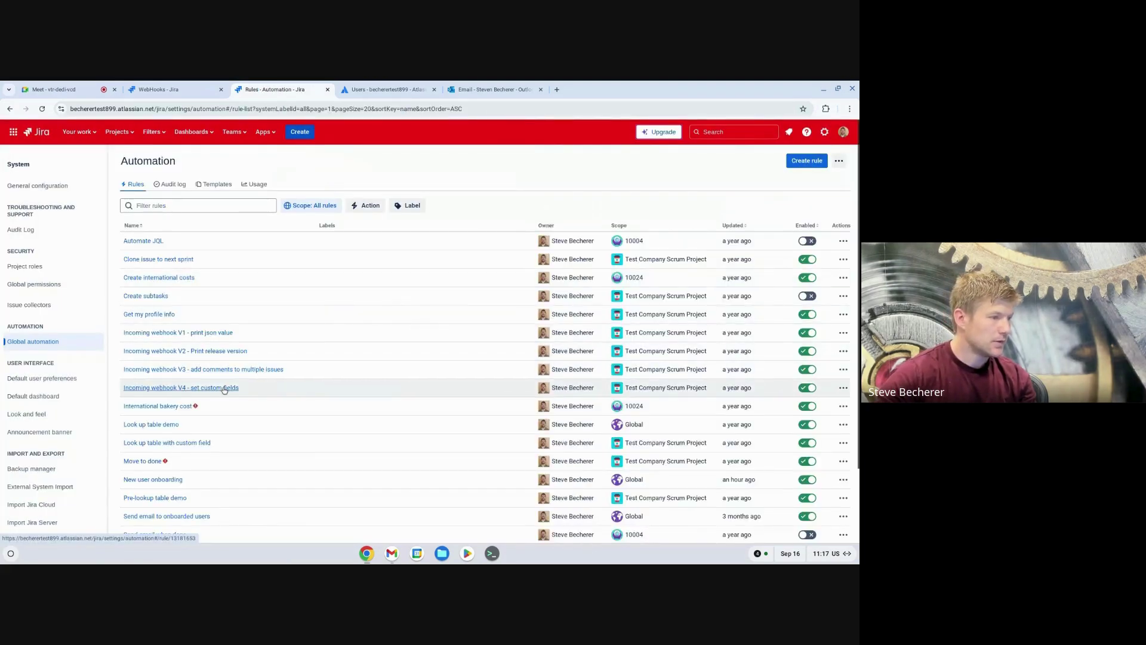
{"action": "scroll", "coordinate": [225, 390], "scroll_direction": "down", "scroll_amount": 1}
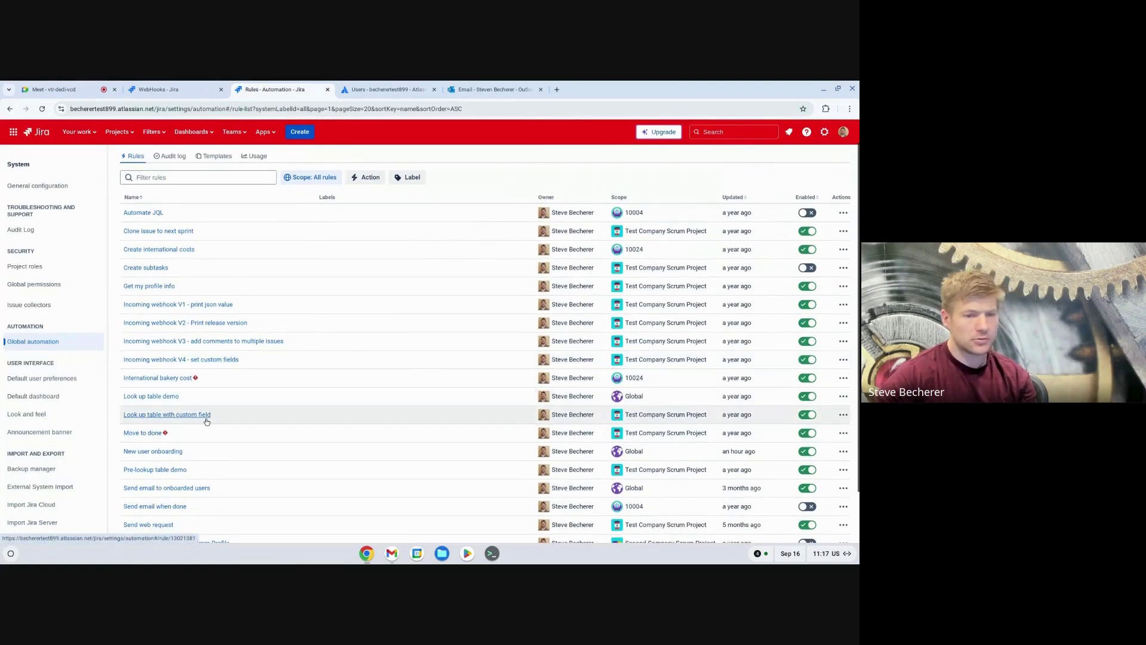
{"action": "left_click", "coordinate": [177, 453]}
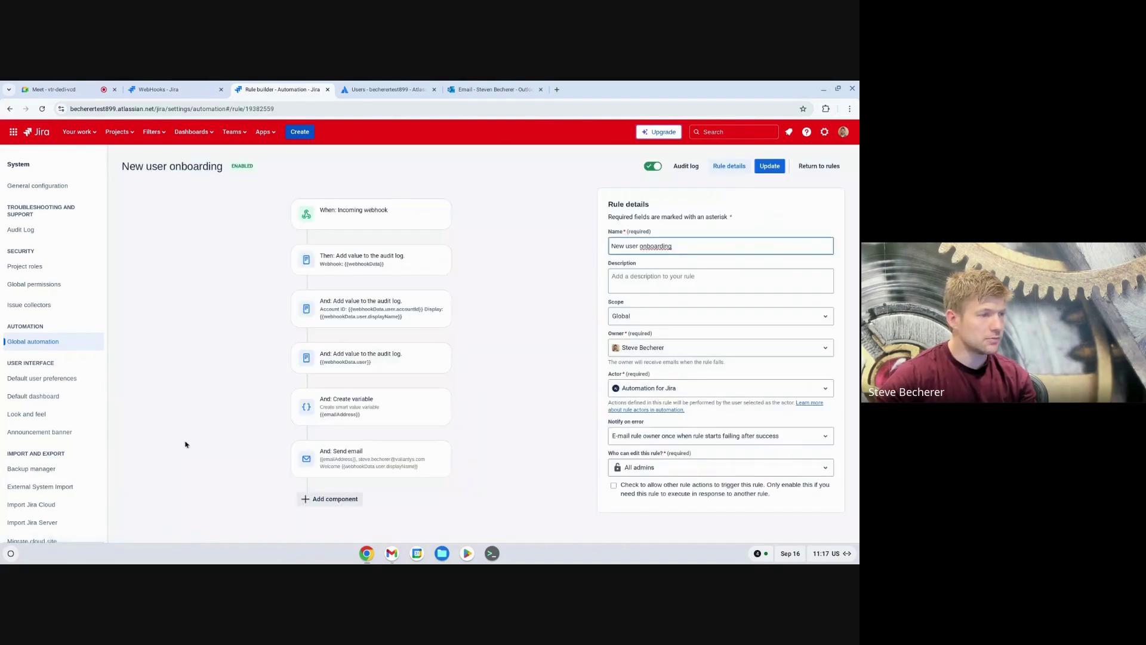
Step: Delete the audit-log action logging raw webhook data and update New user onboarding
{"action": "left_click", "coordinate": [367, 213]}
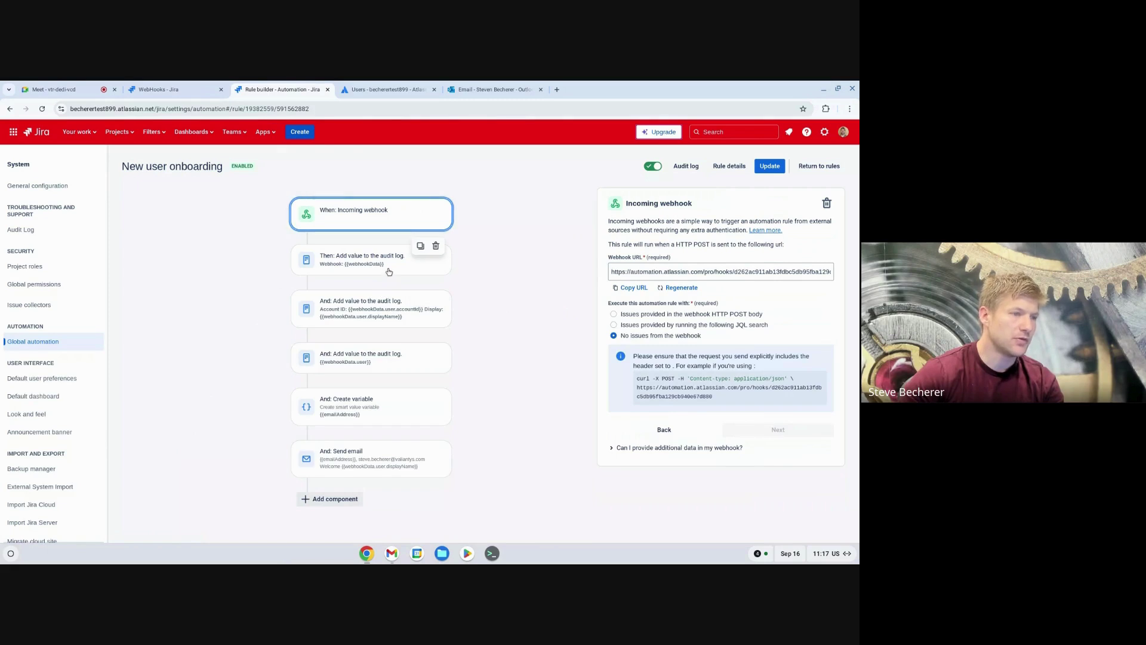
{"action": "left_click", "coordinate": [436, 246]}
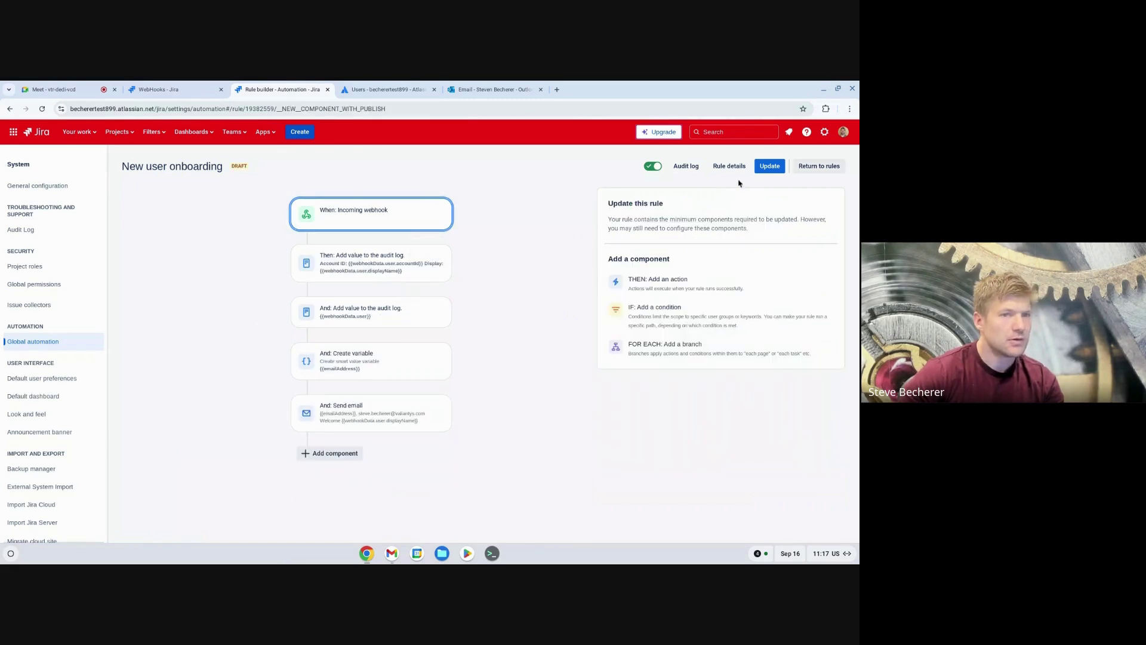
{"action": "left_click", "coordinate": [767, 169]}
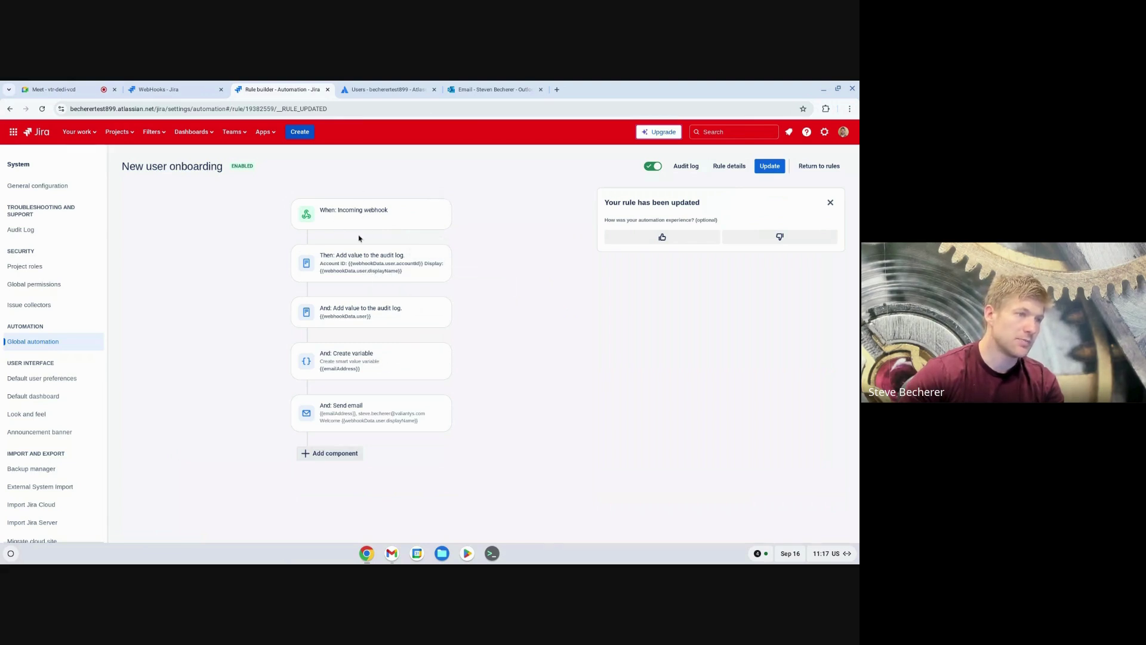
{"action": "left_click", "coordinate": [384, 269]}
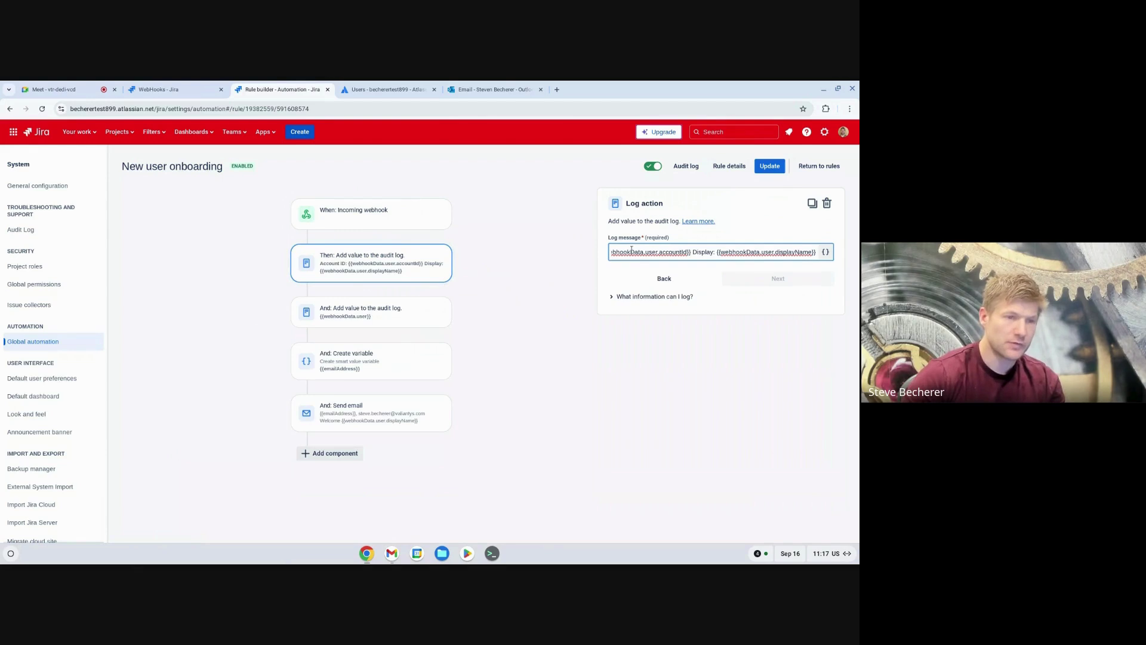
Step: Check the log message's accountId and displayName placeholders, then view the Incoming webhook trigger settings
{"action": "key", "text": "Left"}
{"action": "key", "text": "Left"}
{"action": "key", "text": "Left"}
{"action": "key", "text": "Left"}
{"action": "key", "text": "Left"}
{"action": "key", "text": "Left"}
{"action": "key", "text": "Left"}
{"action": "key", "text": "Left"}
{"action": "key", "text": "Left"}
{"action": "key", "text": "Left"}
{"action": "key", "text": "Left"}
{"action": "key", "text": "Left"}
{"action": "key", "text": "Left"}
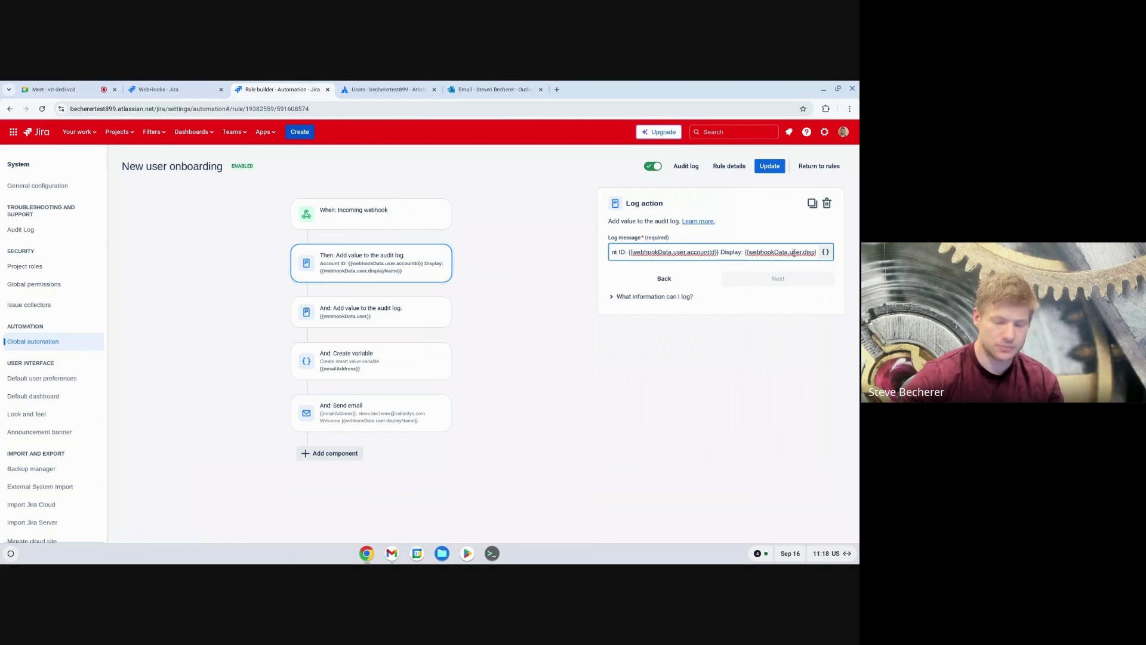
{"action": "key", "text": "End"}
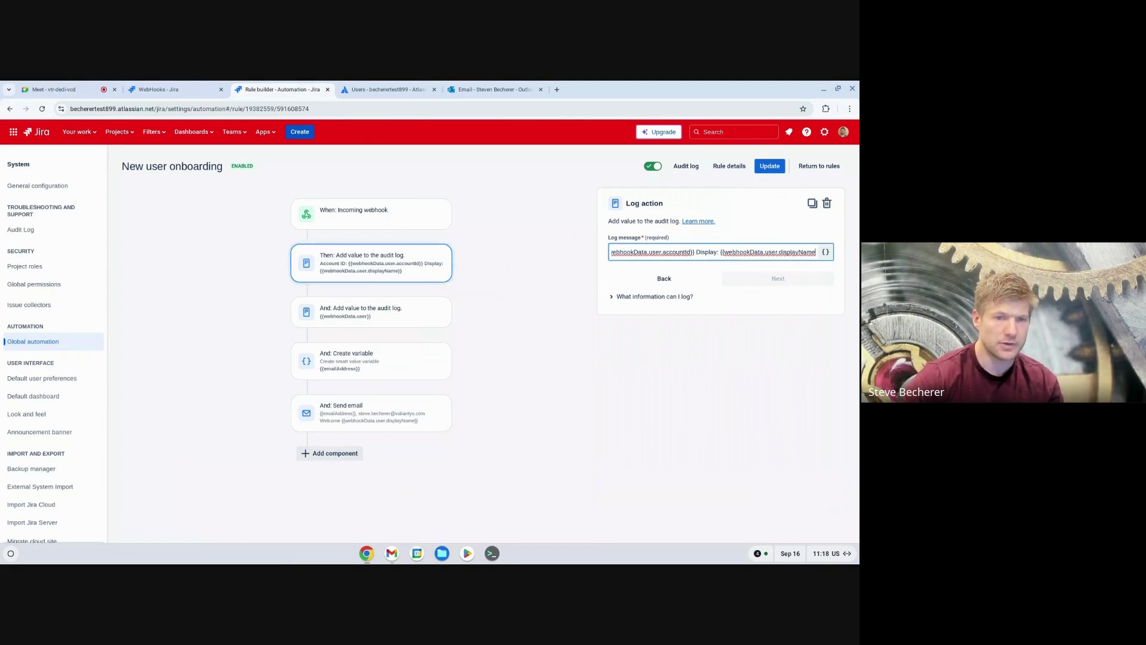
{"action": "left_click", "coordinate": [360, 216]}
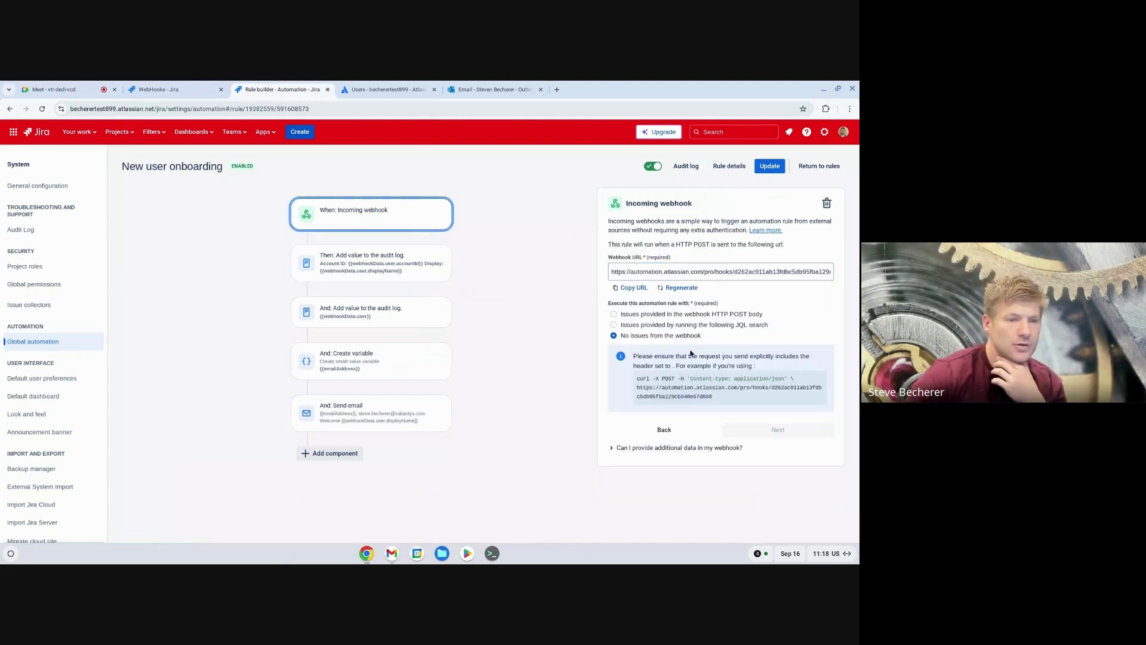
Step: Expand the additional-data webhook help and read the {{webhookData.releaseVersion}} example returning 5.3.2
{"action": "left_click", "coordinate": [612, 448]}
{"action": "scroll", "coordinate": [609, 444], "scroll_direction": "down", "scroll_amount": 2}
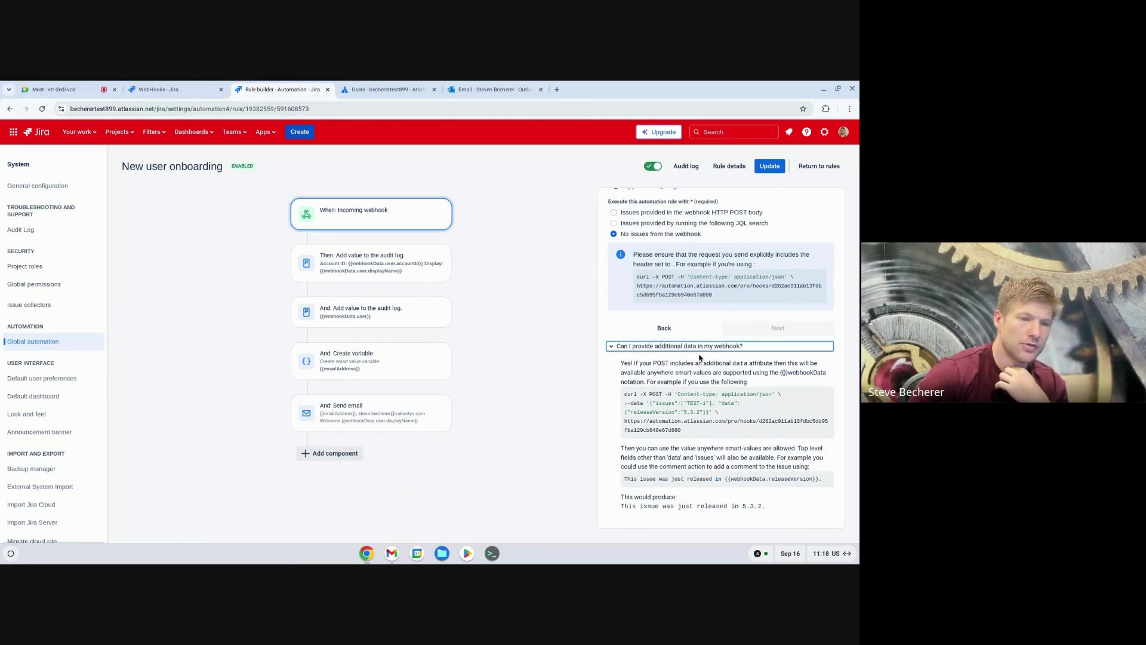
{"action": "scroll", "coordinate": [700, 357], "scroll_direction": "up", "scroll_amount": 1}
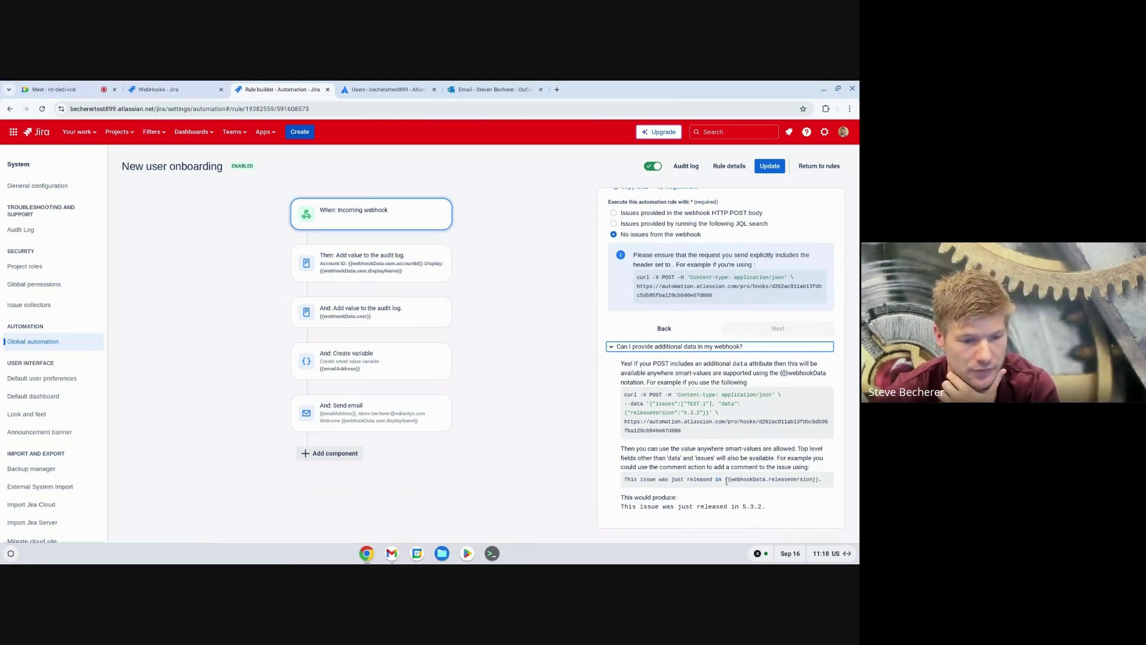
{"action": "left_click_drag", "start_coordinate": [726, 482], "coordinate": [740, 483]}
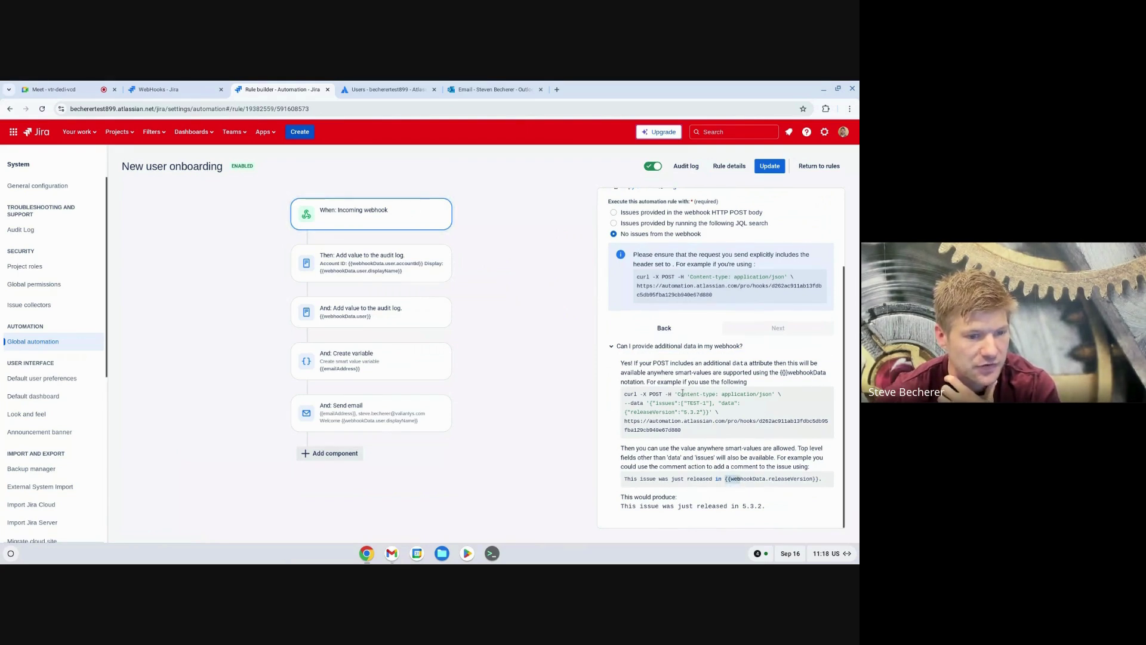
{"action": "double_click", "coordinate": [748, 480]}
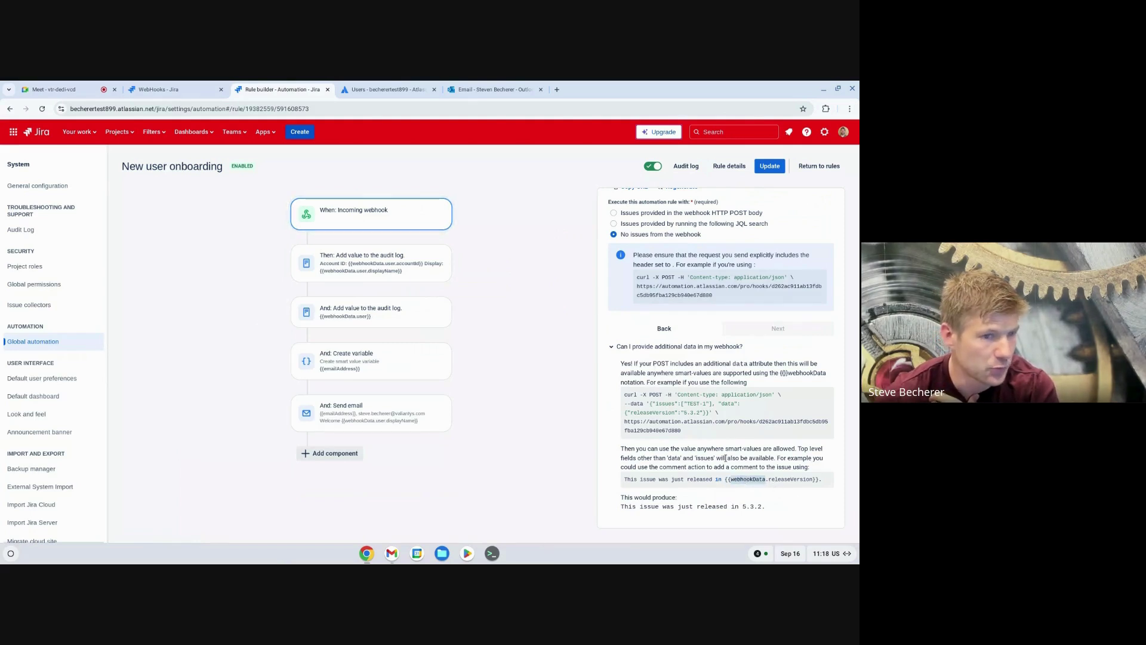
{"action": "scroll", "coordinate": [725, 458], "scroll_direction": "up", "scroll_amount": 5}
{"action": "scroll", "coordinate": [726, 417], "scroll_direction": "down", "scroll_amount": 5}
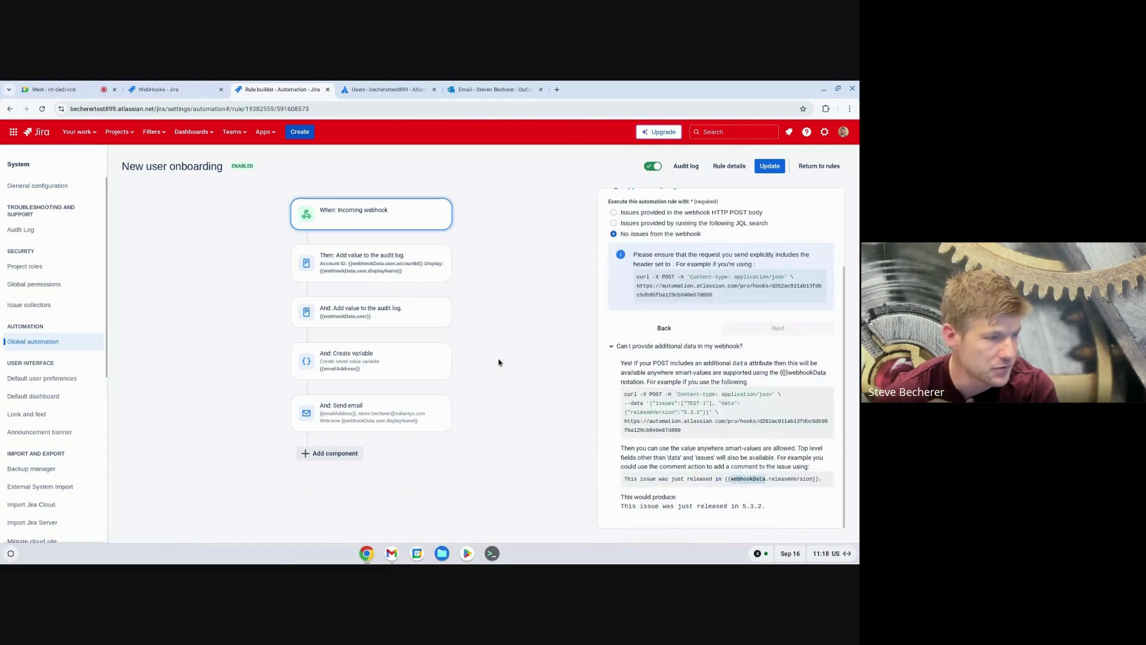
{"action": "left_click", "coordinate": [366, 406]}
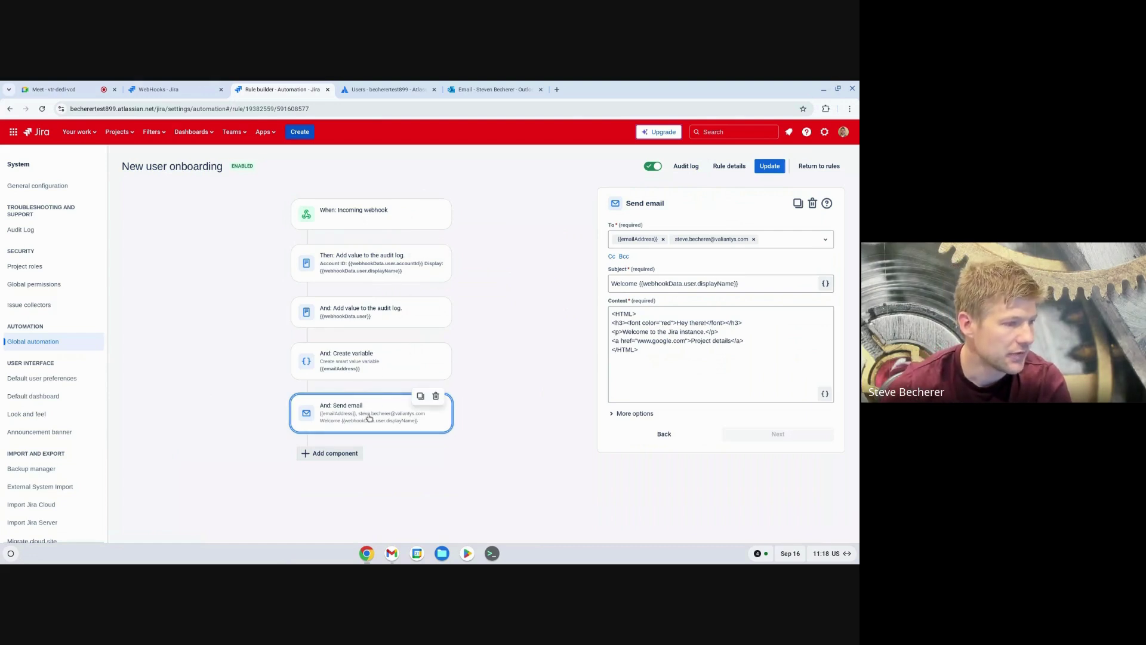
{"action": "left_click", "coordinate": [372, 365]}
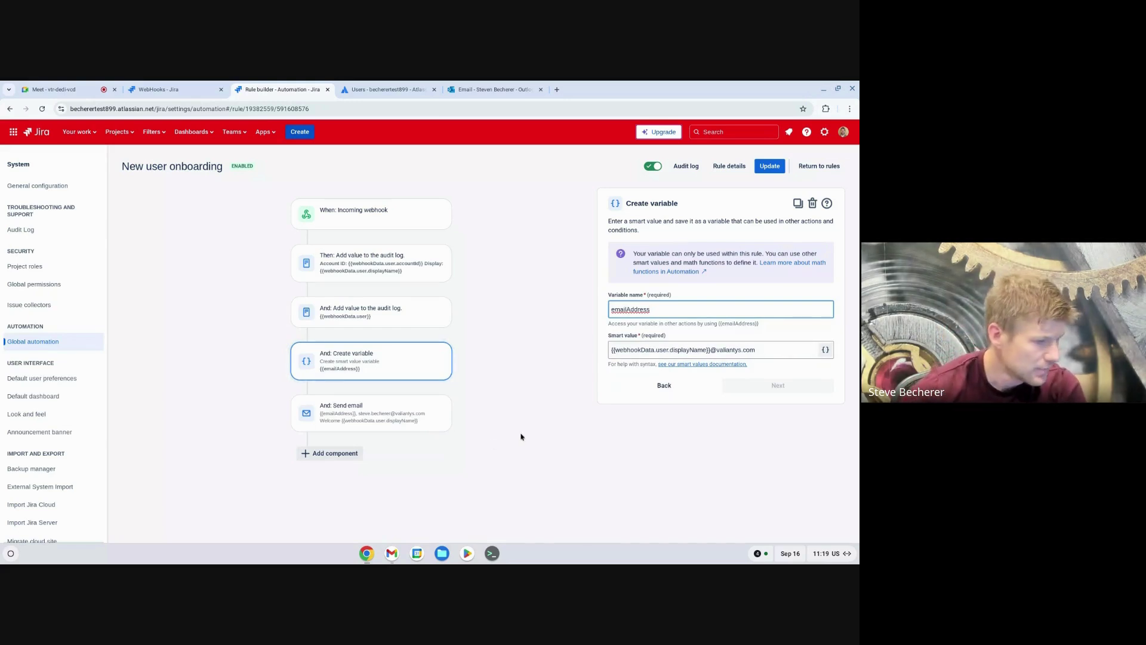
Step: Show the Send email step with recipient {{emailAddress}} and subject Welcome {{webhookData.user.displayName}}
{"action": "left_click", "coordinate": [397, 423]}
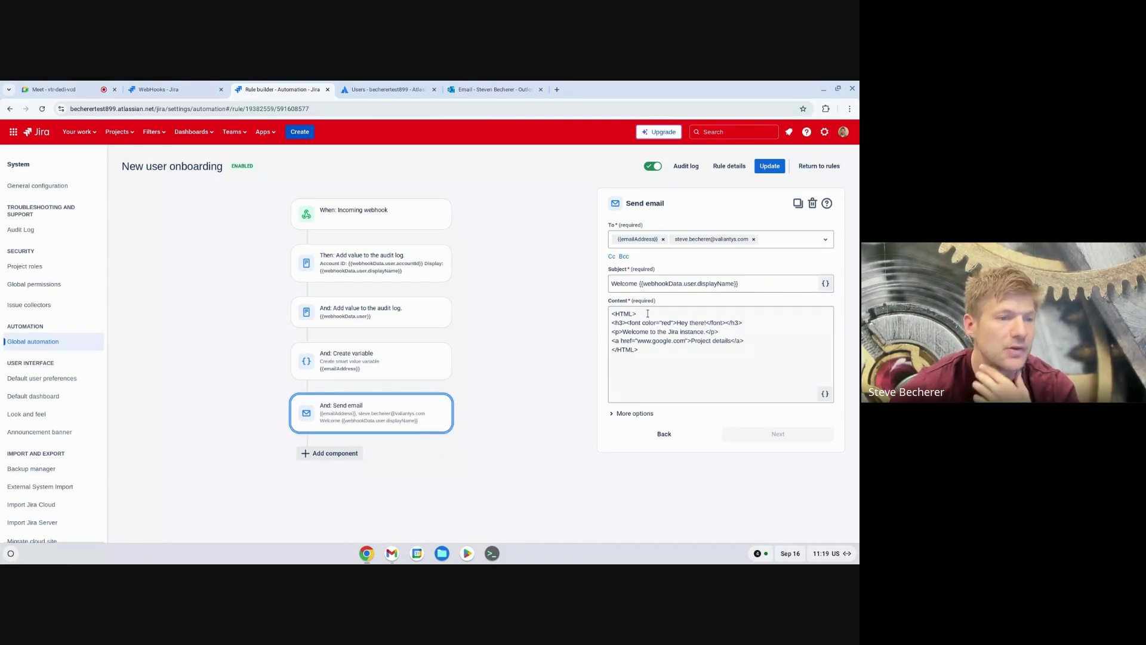
Step: Look over the Project details link in the email content without editing, then go to the Users page
{"action": "left_click", "coordinate": [652, 355]}
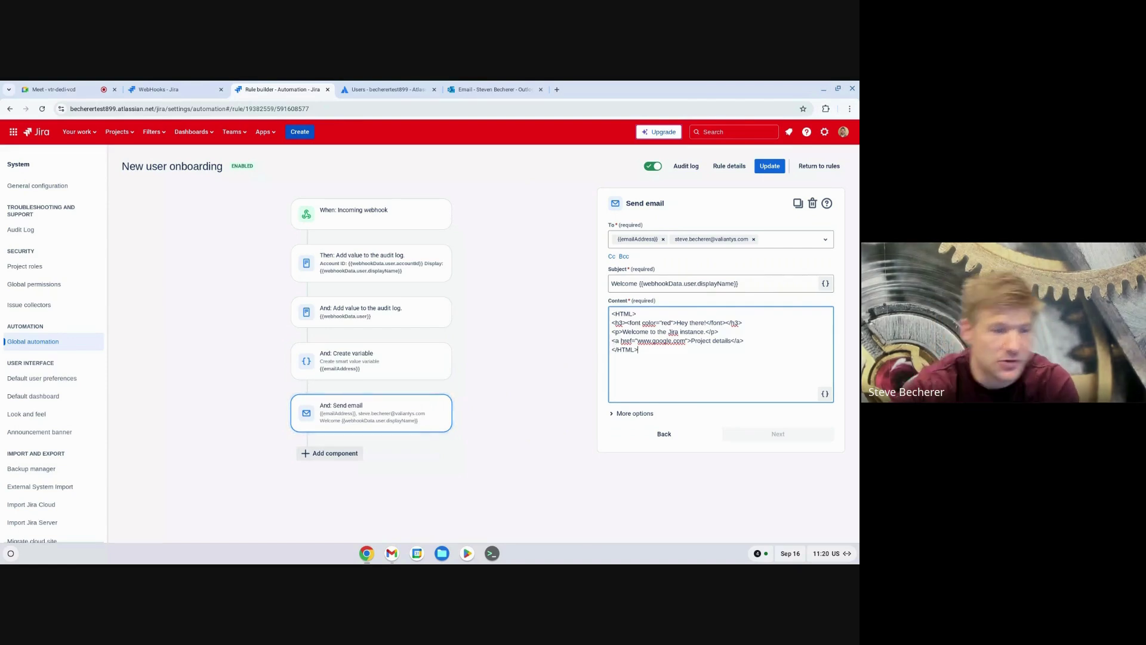
{"action": "left_click", "coordinate": [752, 340]}
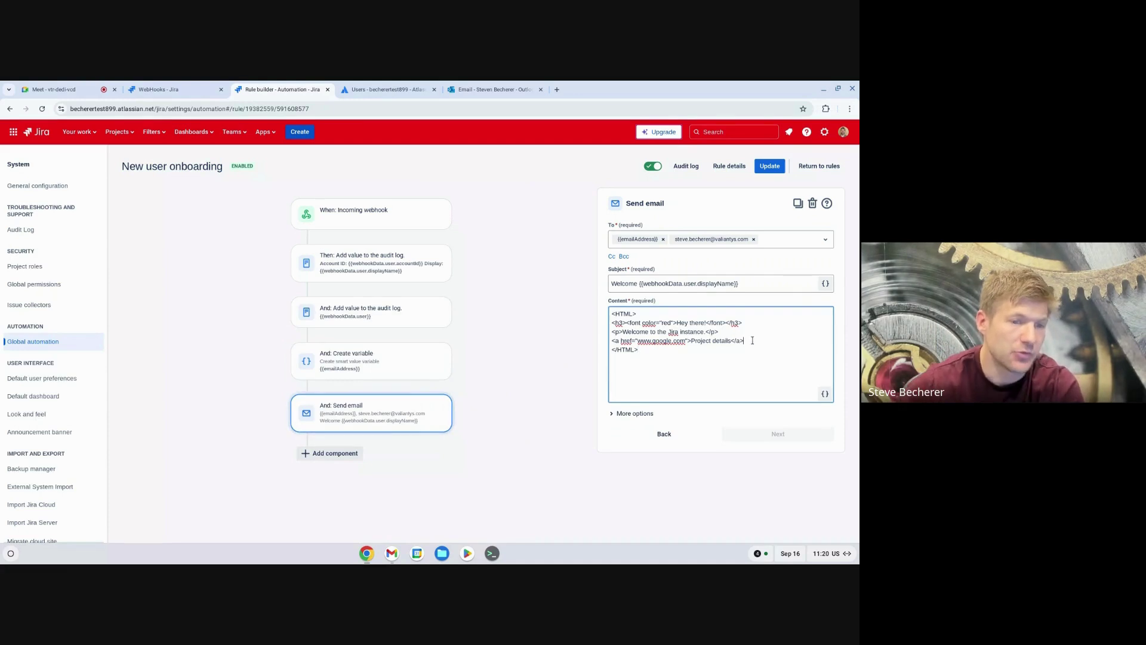
{"action": "left_click_drag", "start_coordinate": [752, 340], "coordinate": [686, 342]}
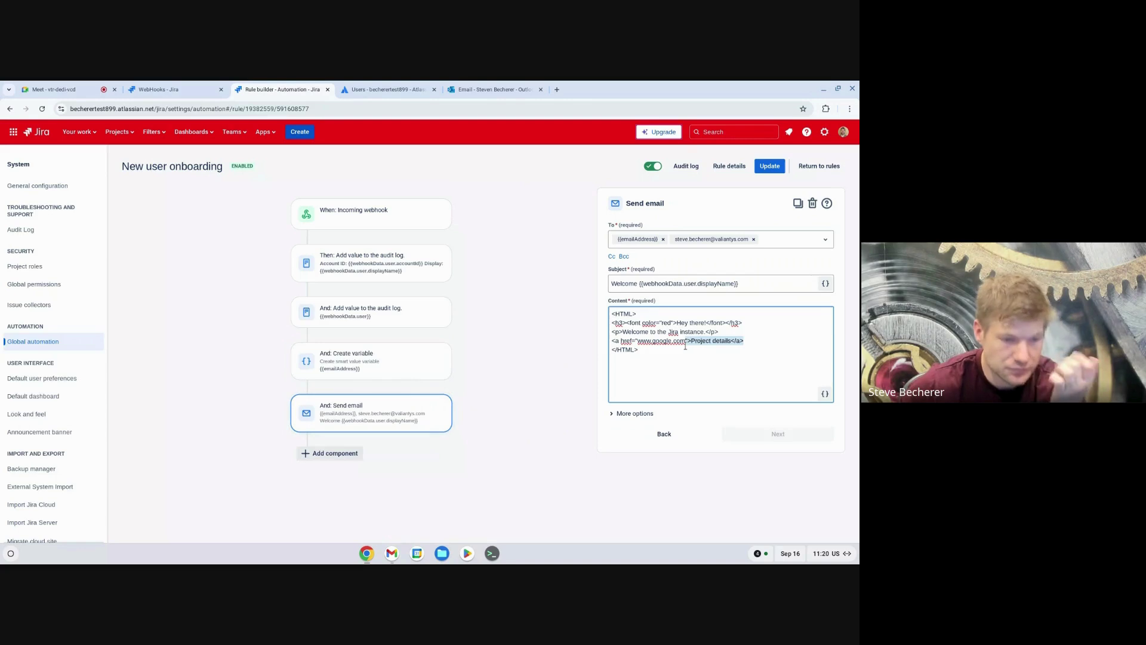
{"action": "left_click", "coordinate": [571, 366]}
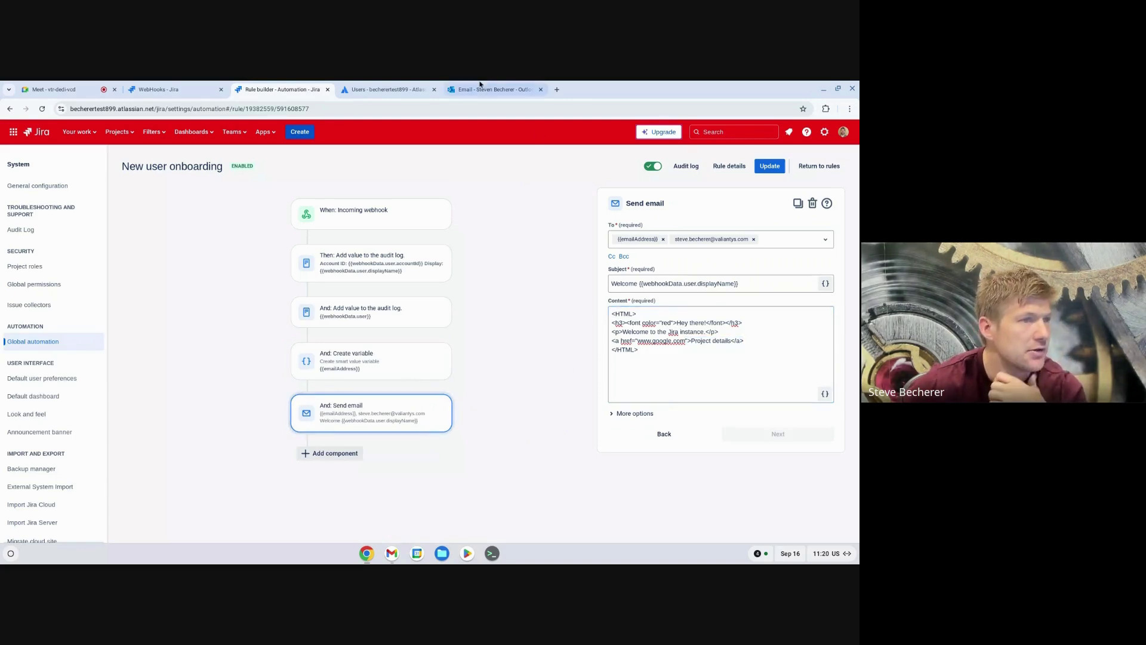
{"action": "left_click", "coordinate": [413, 90]}
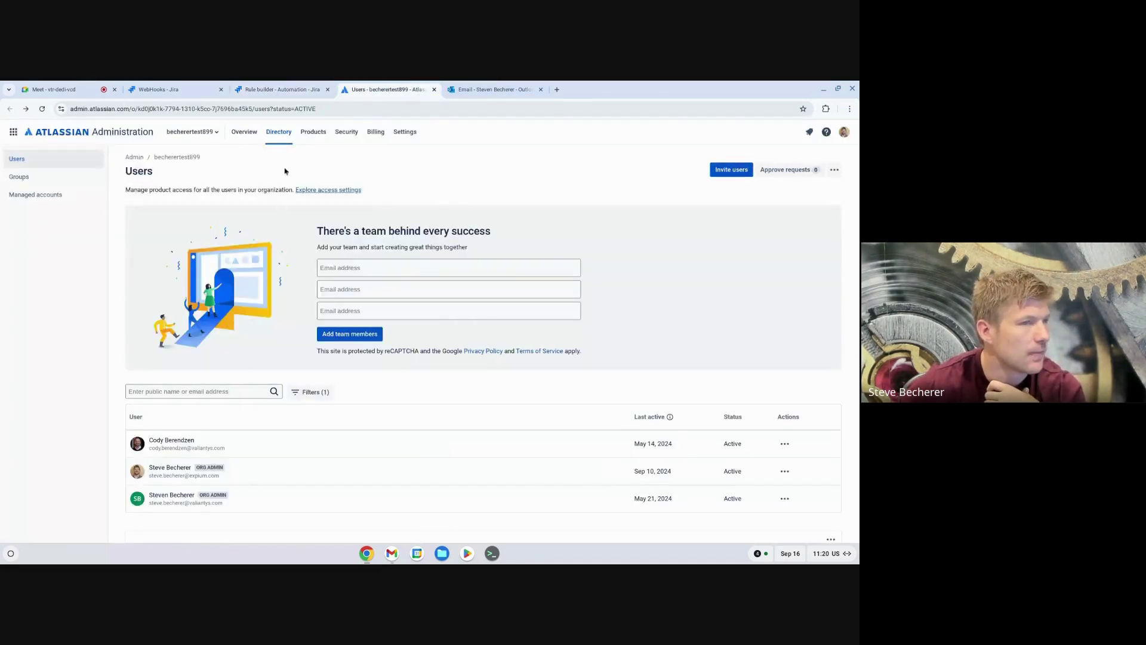
Step: Invite a new test user by their e-mail address with Jira and Confluence access
{"action": "left_click", "coordinate": [728, 171]}
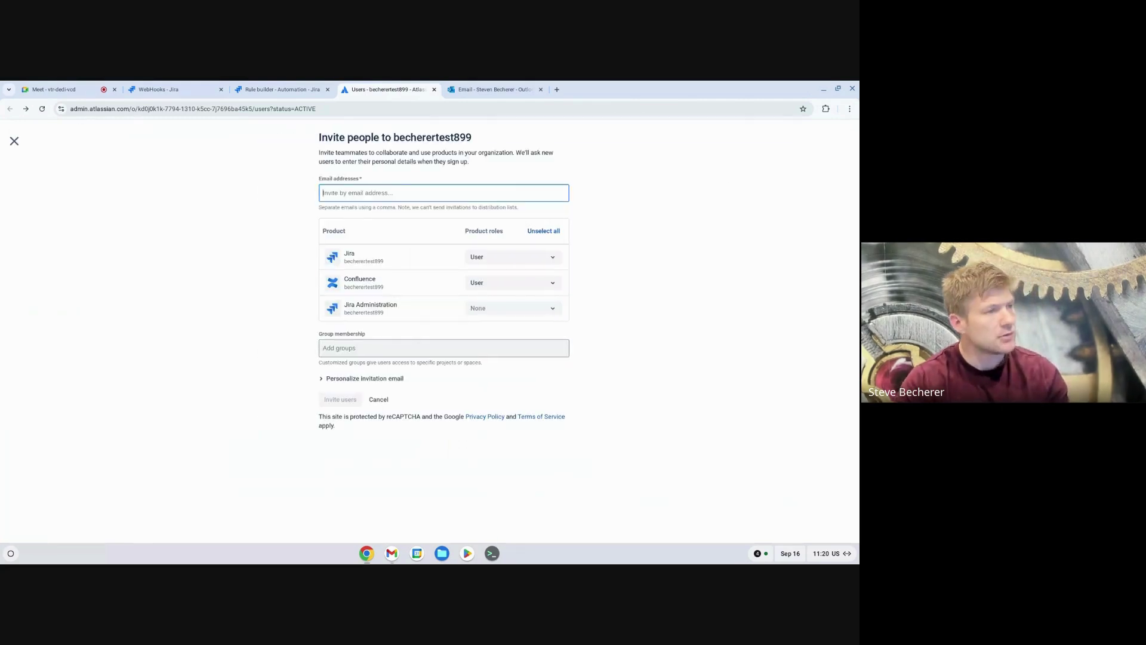
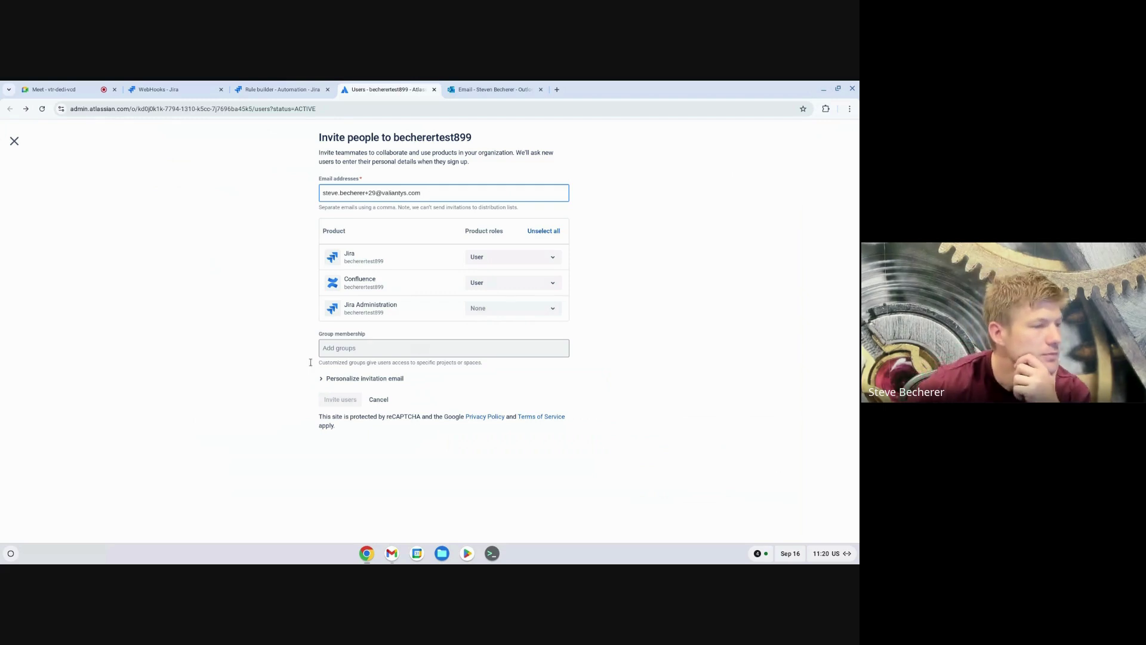
{"action": "left_click", "coordinate": [271, 362]}
{"action": "left_click", "coordinate": [327, 399]}
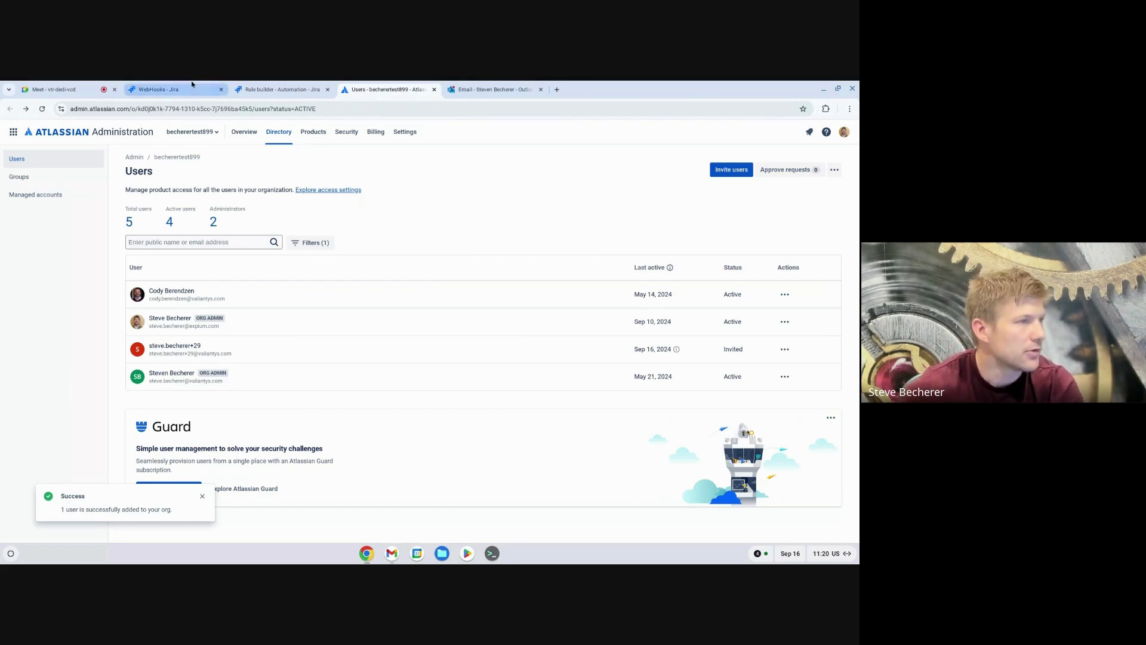
Step: Open the onboarding rule's audit log and expand the newest entry's details
{"action": "left_click", "coordinate": [264, 90]}
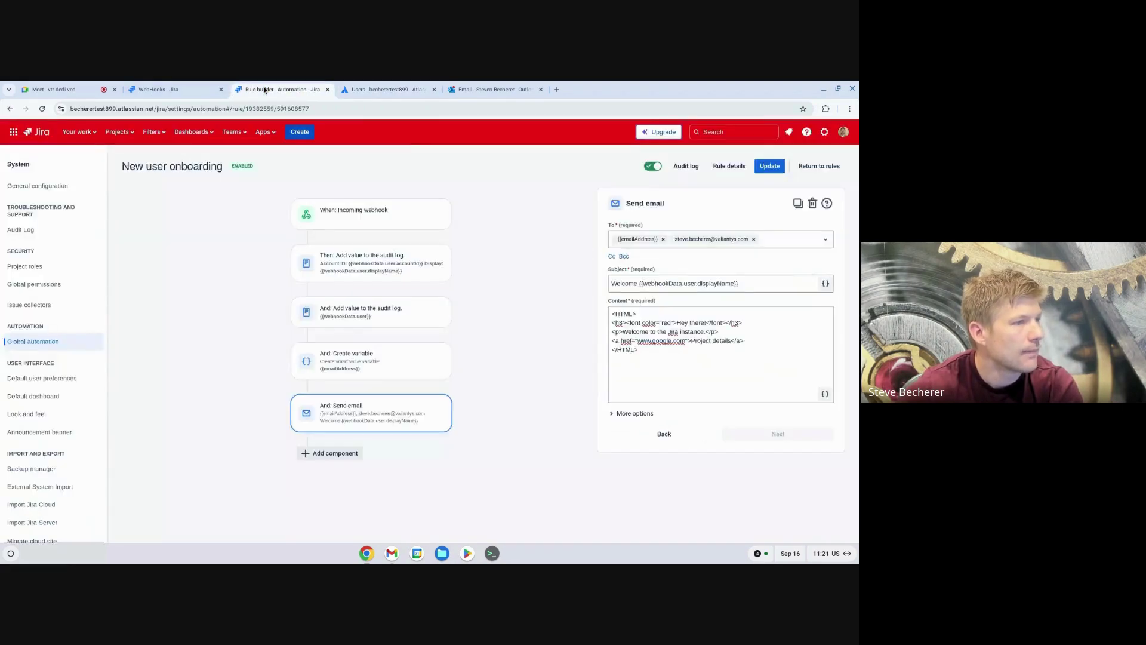
{"action": "left_click", "coordinate": [687, 166]}
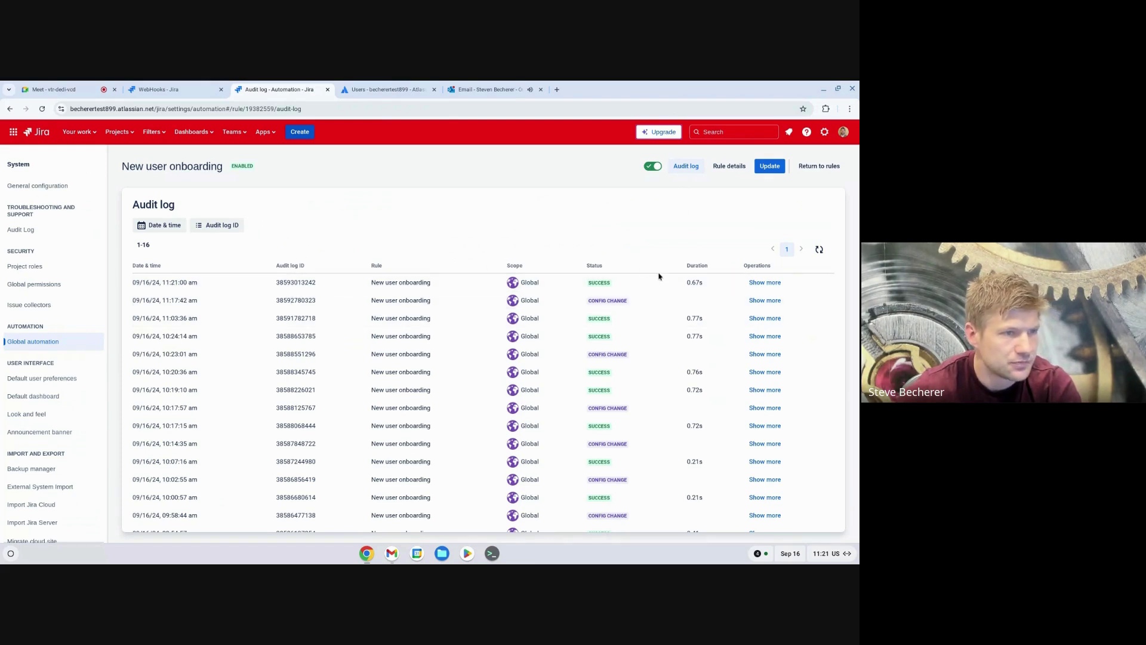
{"action": "left_click", "coordinate": [756, 284]}
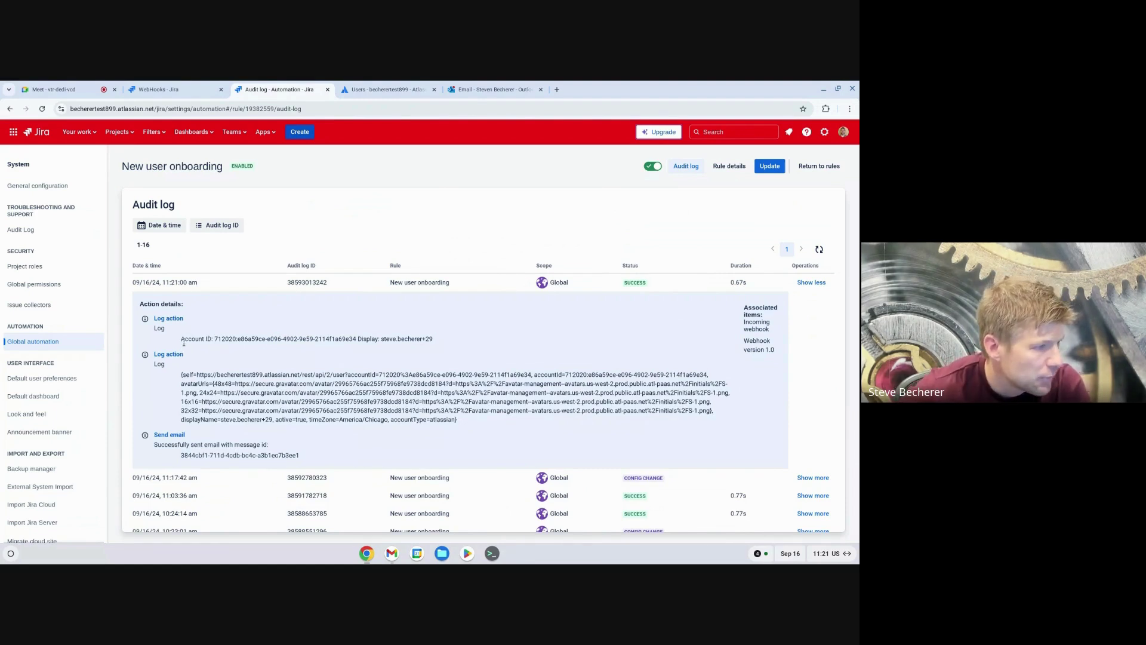
Step: Check the logged accountId and displayName user data, then return to the rule details
{"action": "left_click_drag", "start_coordinate": [180, 339], "coordinate": [421, 336]}
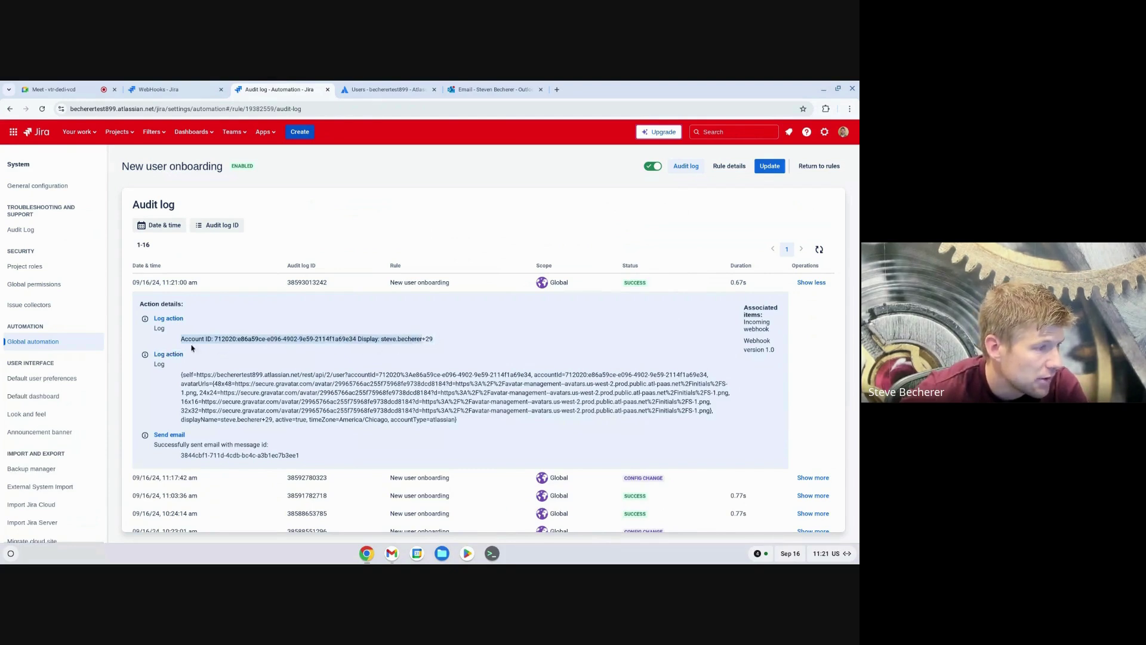
{"action": "left_click", "coordinate": [181, 374]}
{"action": "left_click_drag", "start_coordinate": [181, 374], "coordinate": [463, 425]}
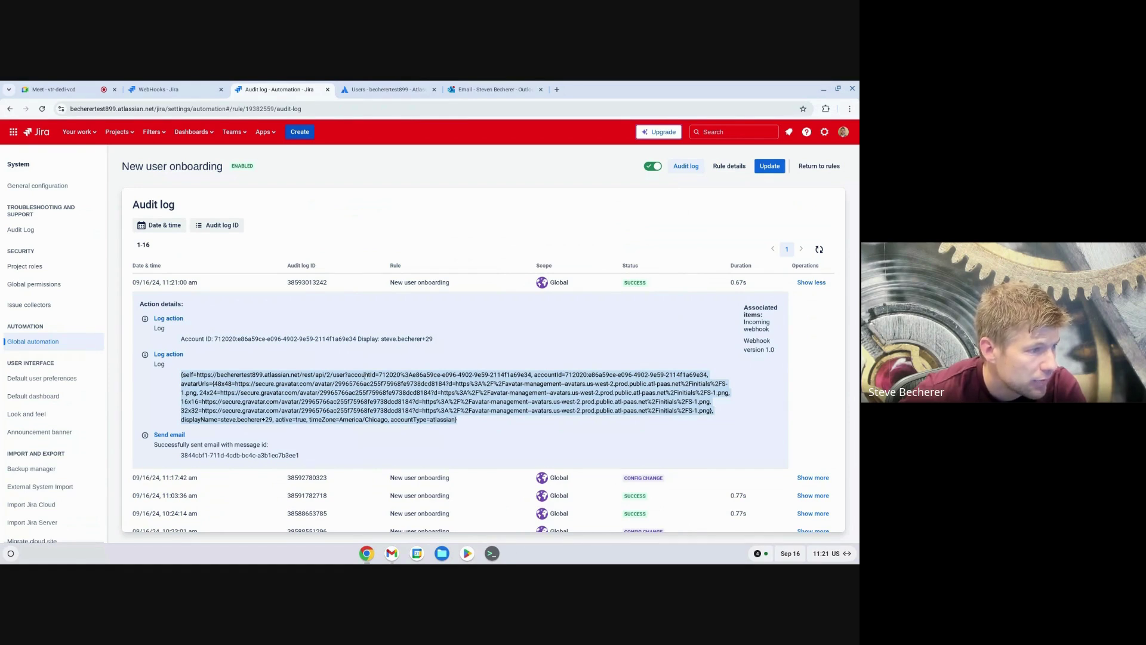
{"action": "double_click", "coordinate": [365, 375]}
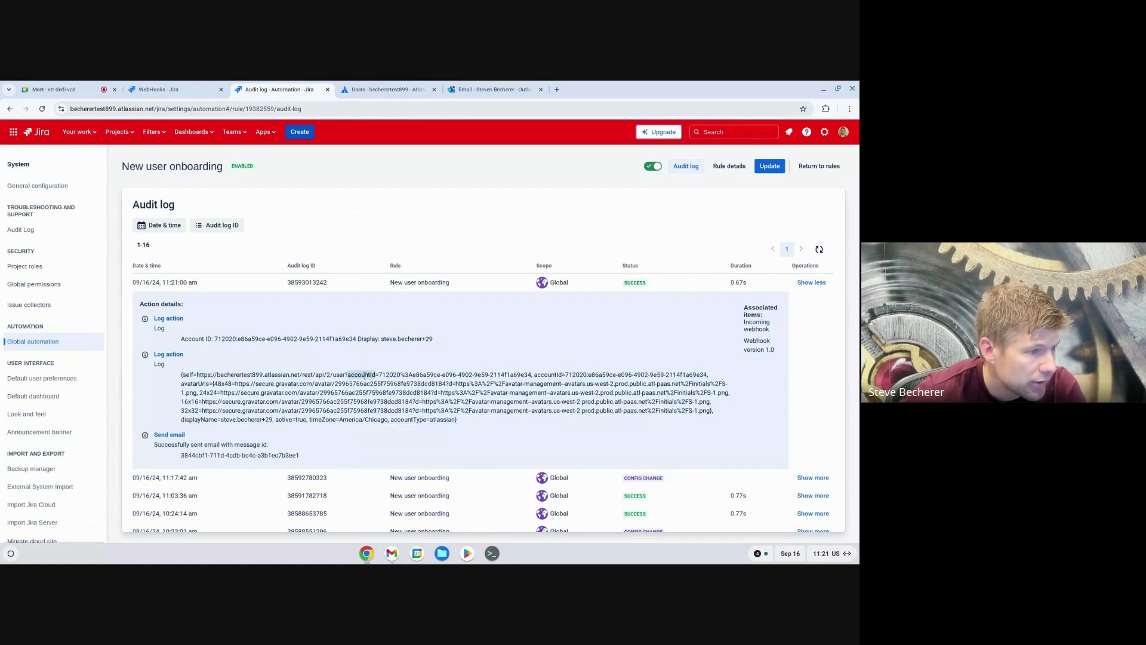
{"action": "double_click", "coordinate": [545, 375]}
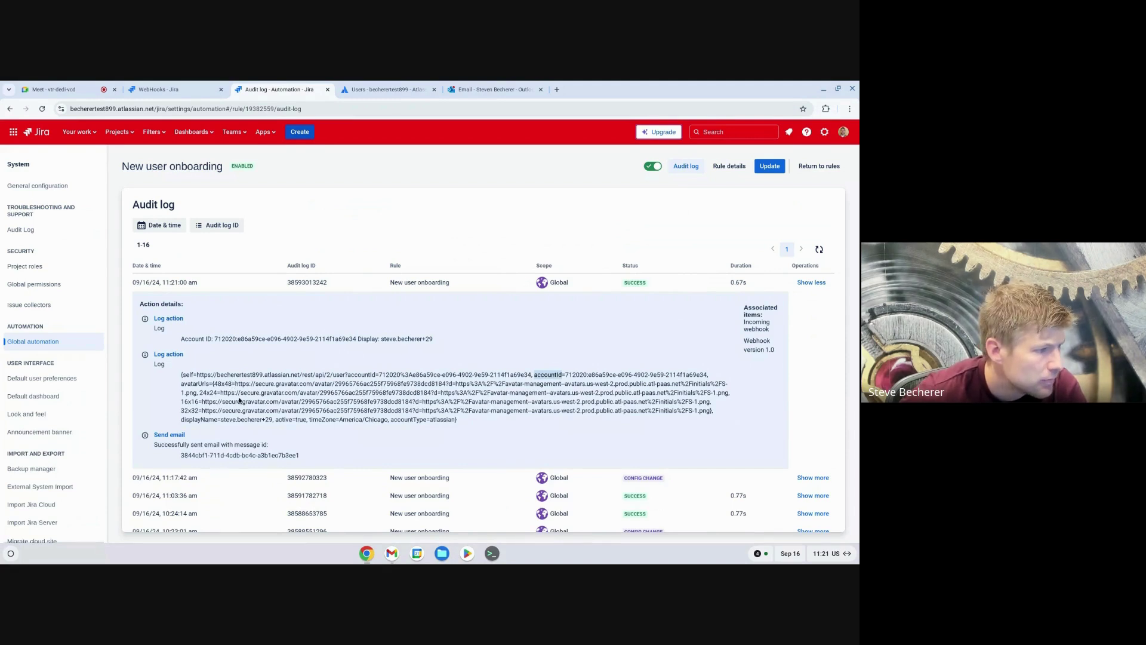
{"action": "double_click", "coordinate": [191, 419]}
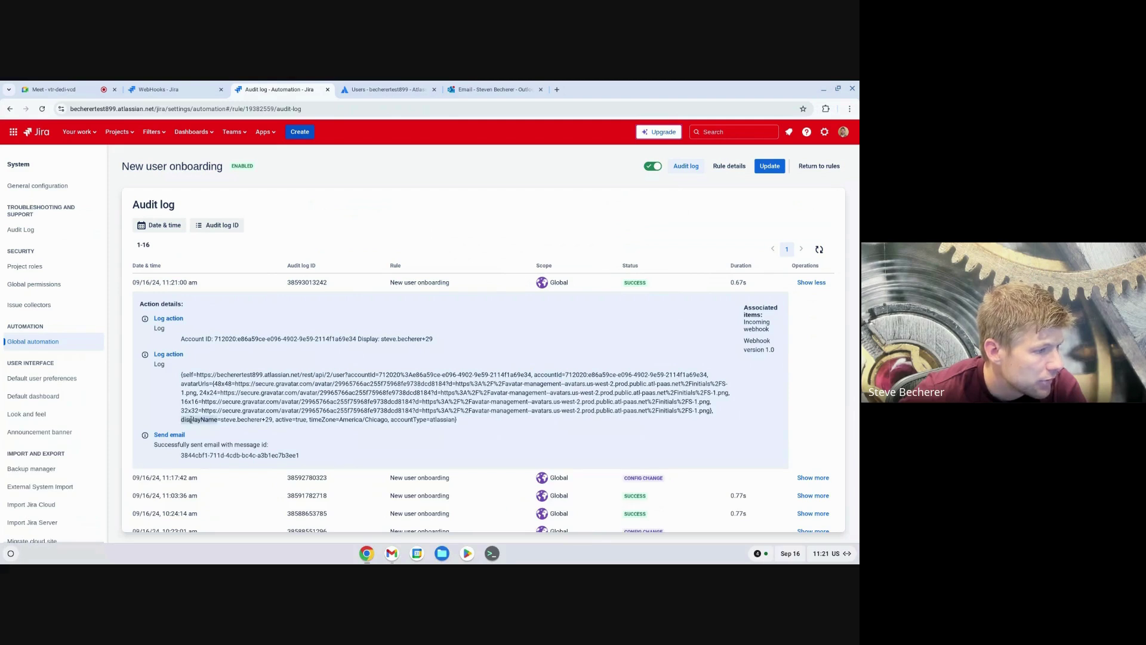
{"action": "left_click", "coordinate": [182, 420]}
{"action": "left_click_drag", "start_coordinate": [183, 421], "coordinate": [273, 419]}
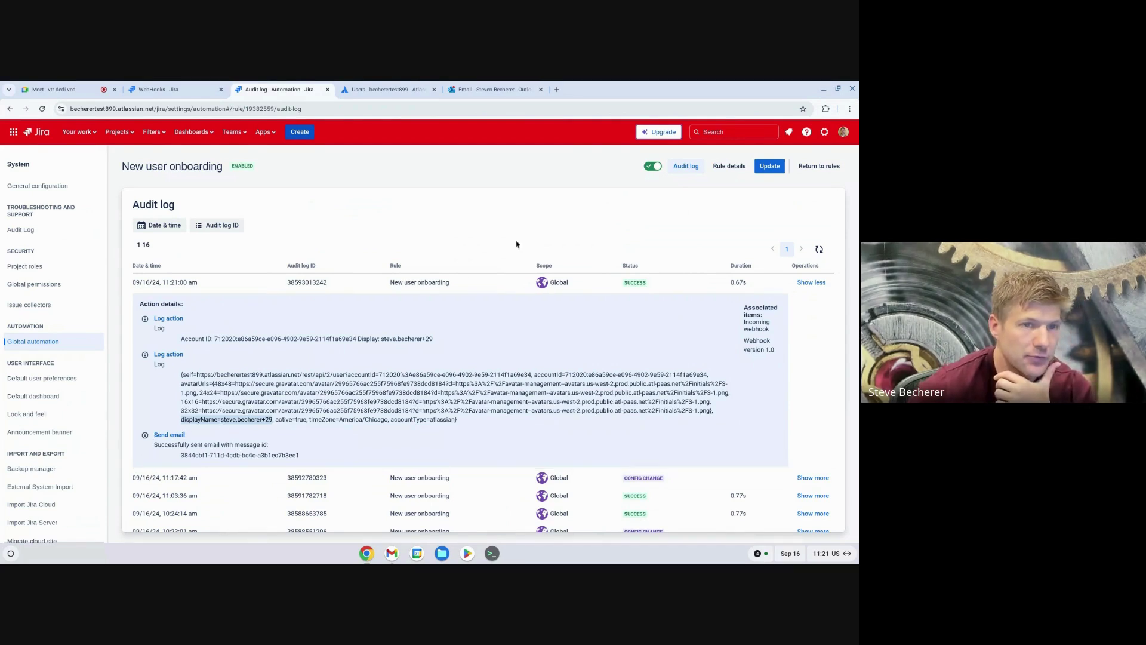
{"action": "left_click", "coordinate": [721, 169]}
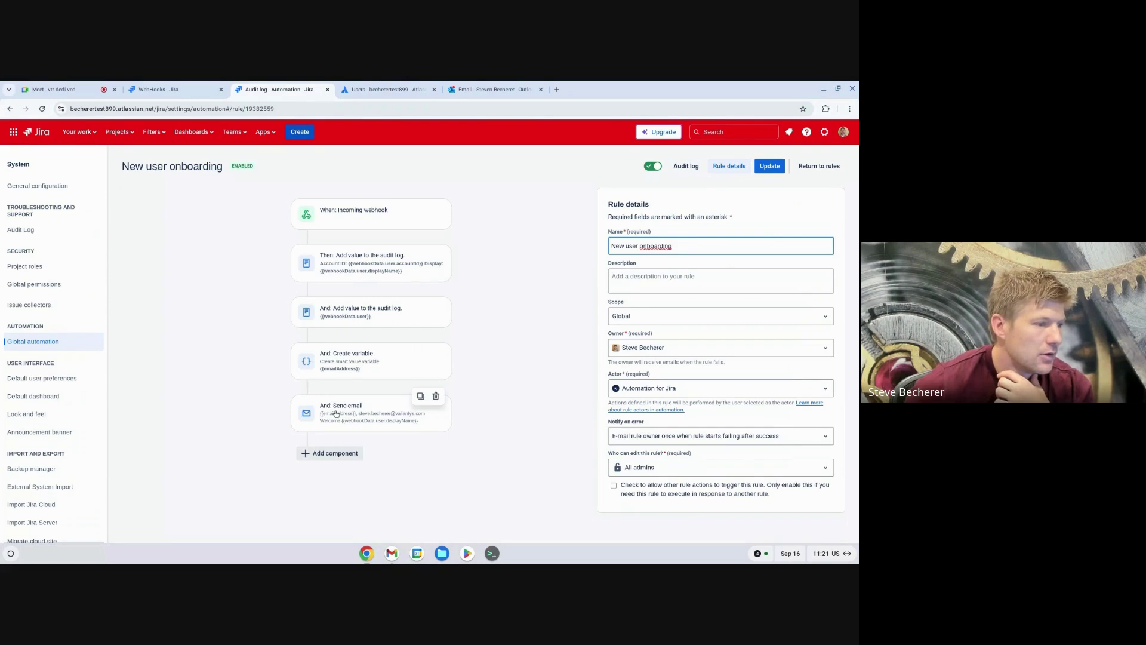
Step: Inspect the Create variable and both audit log steps' settings, then bring the Outlook inbox forward
{"action": "left_click", "coordinate": [348, 362]}
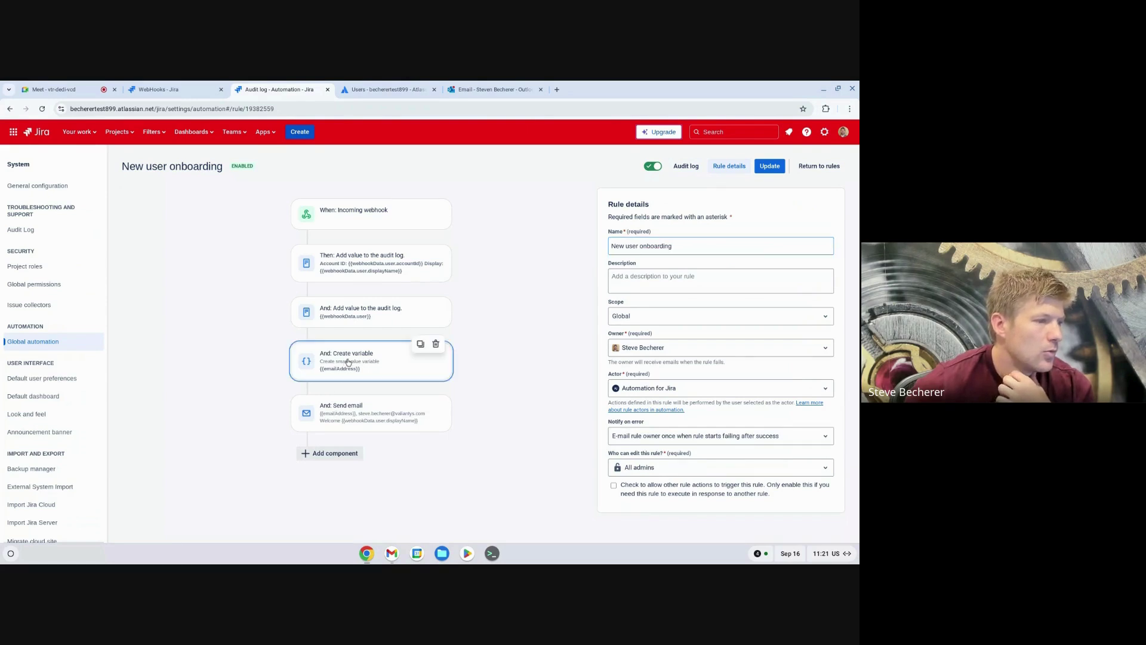
{"action": "left_click", "coordinate": [358, 311]}
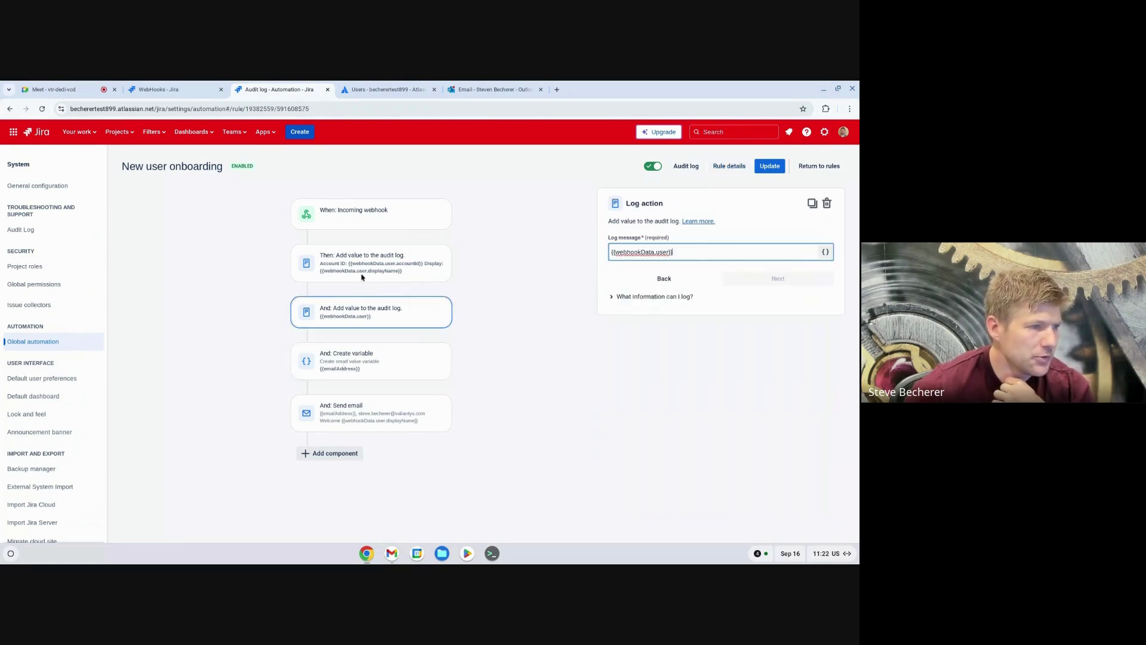
{"action": "left_click", "coordinate": [361, 274]}
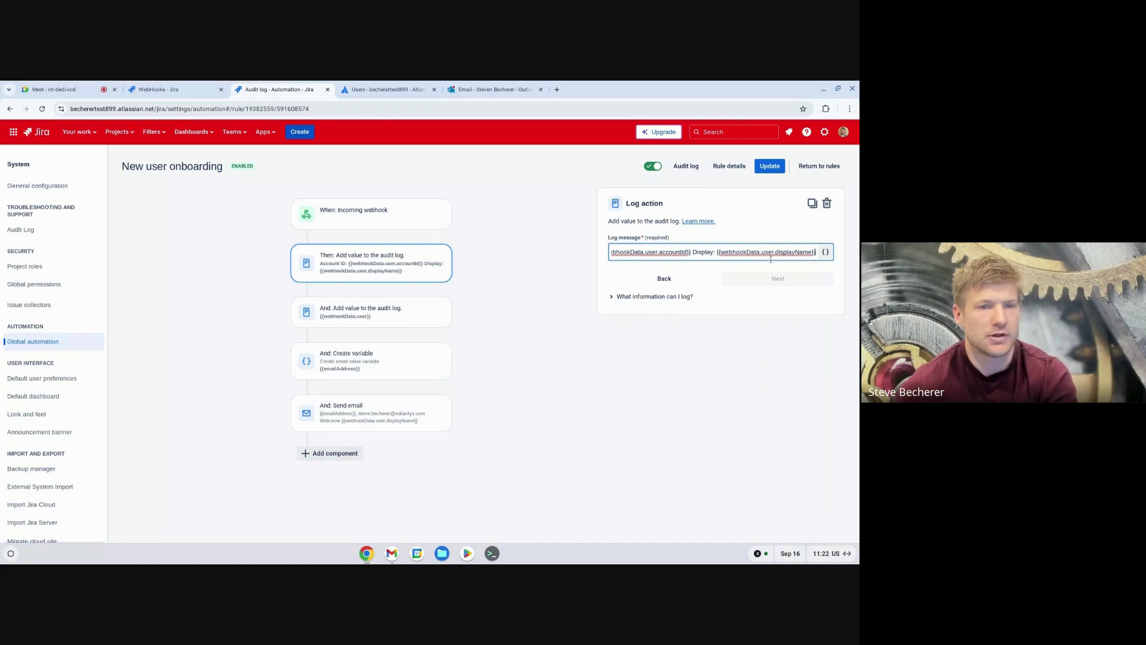
{"action": "left_click", "coordinate": [340, 308]}
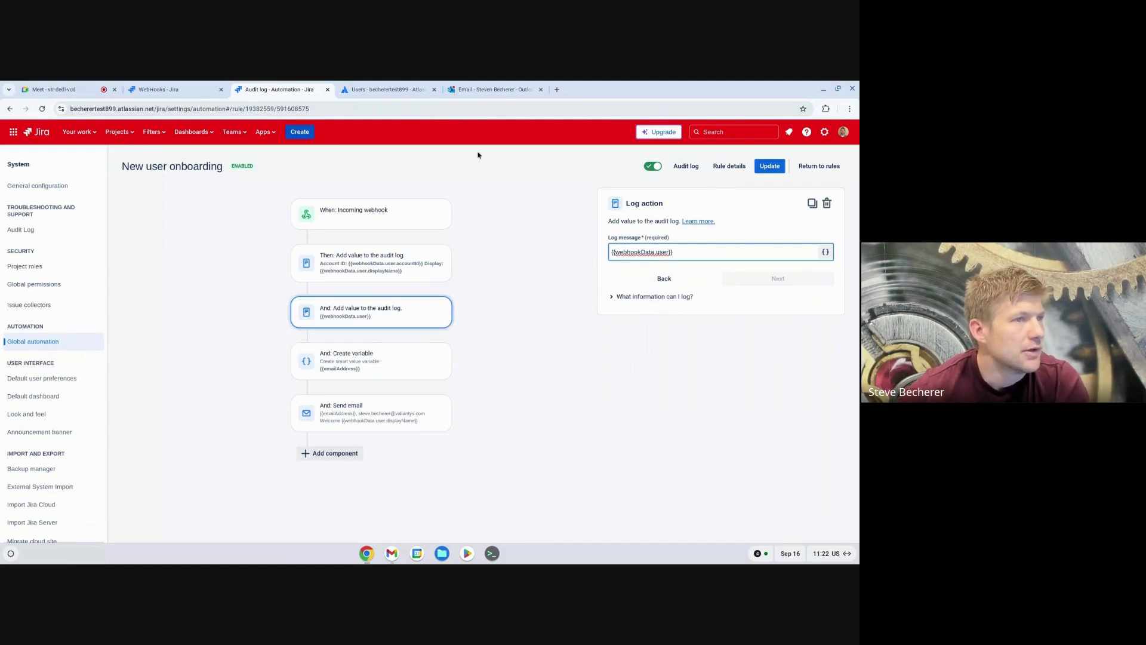
{"action": "left_click_drag", "start_coordinate": [498, 91], "coordinate": [391, 90]}
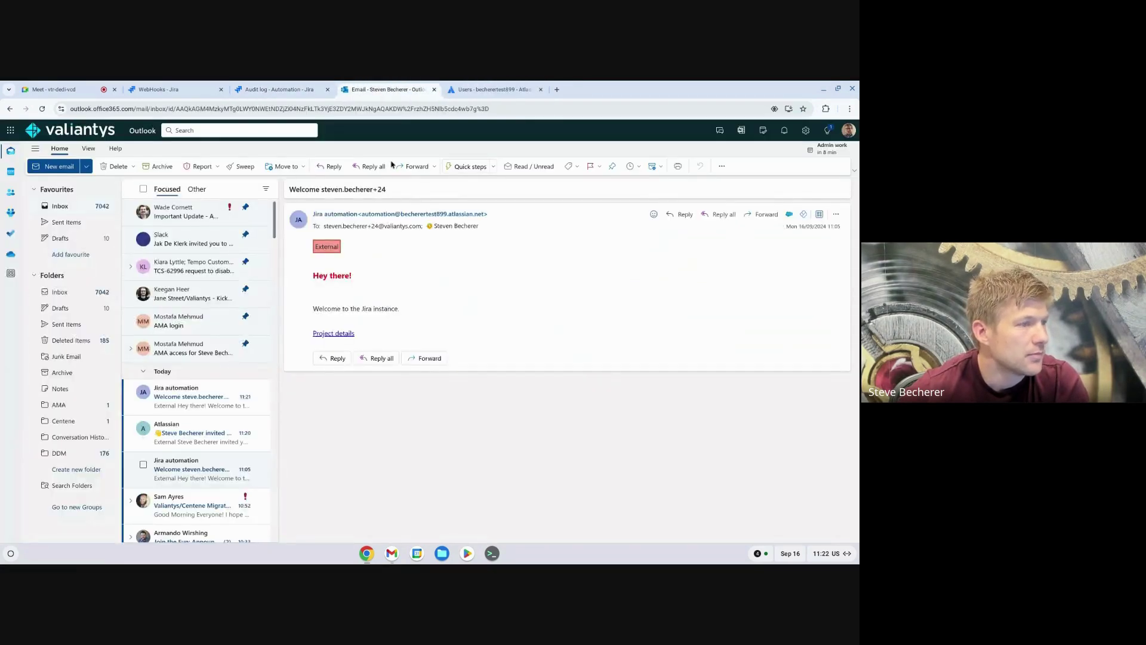
Step: Open the latest Jira automation Welcome email and check its Hey there! greeting and Project details link
{"action": "left_click", "coordinate": [184, 434]}
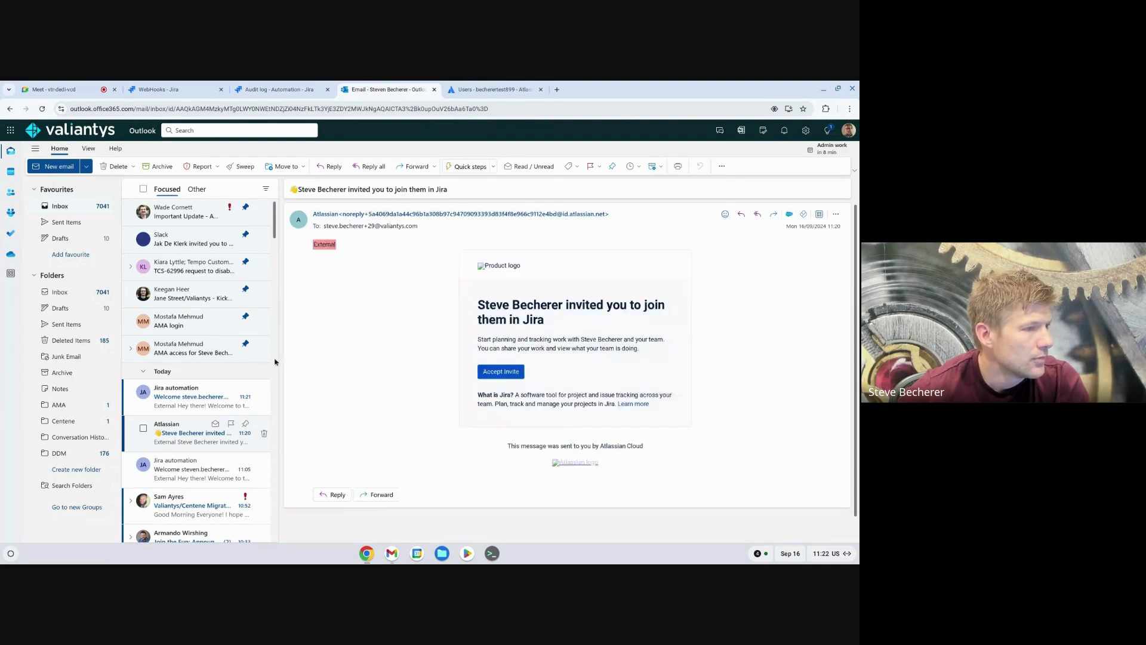
{"action": "left_click", "coordinate": [180, 408]}
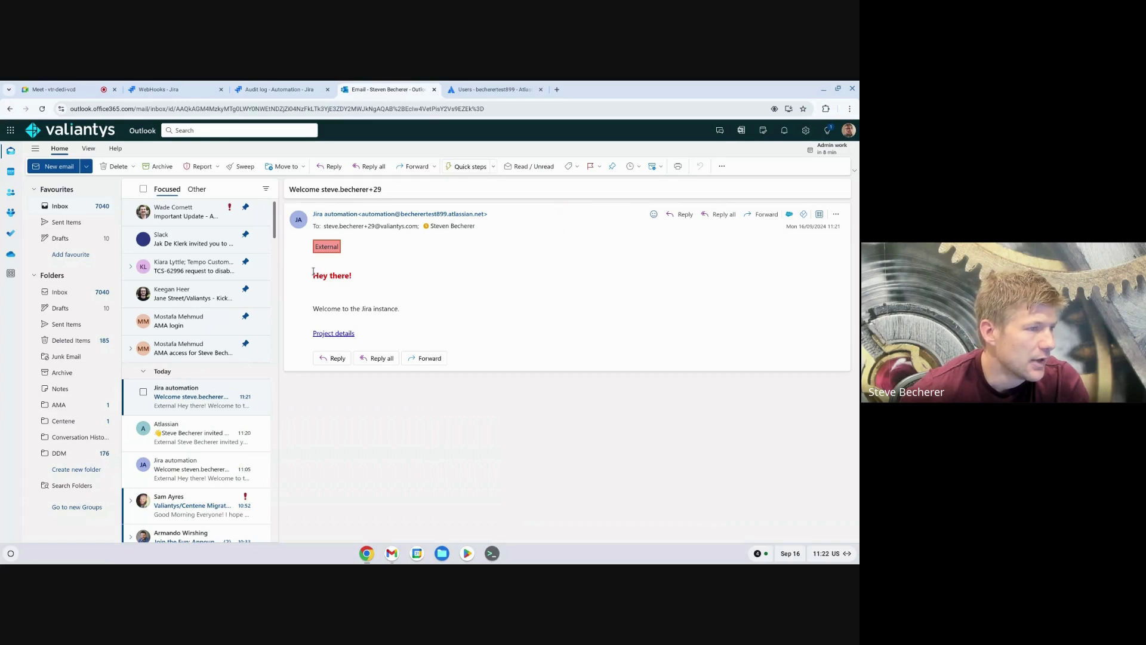
{"action": "left_click_drag", "start_coordinate": [313, 272], "coordinate": [354, 280]}
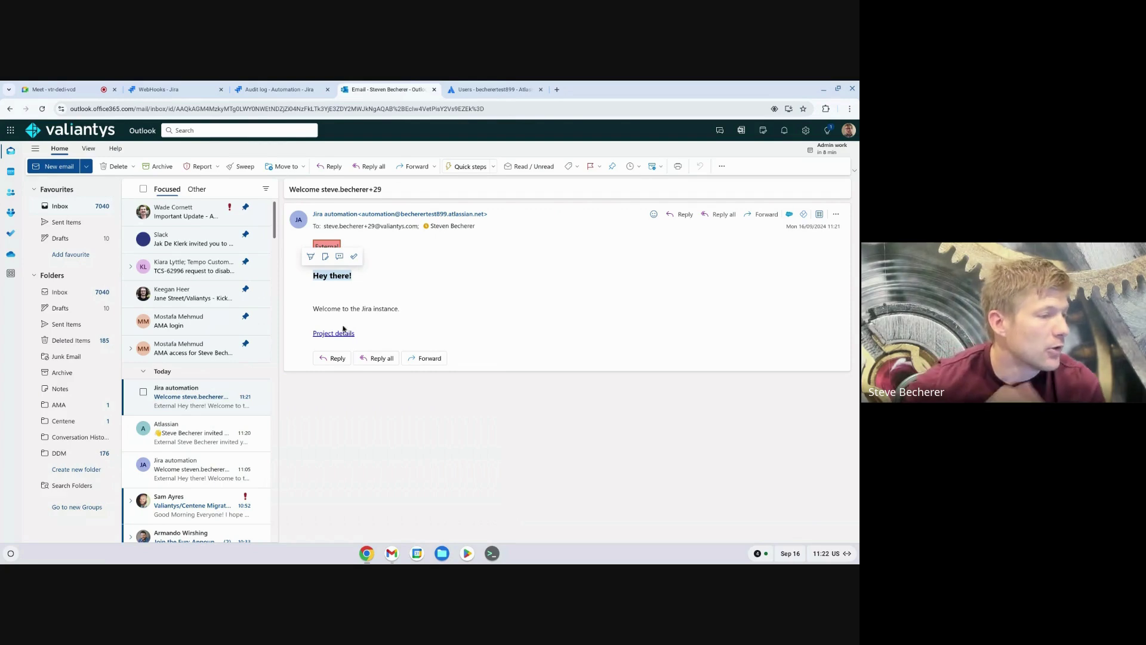
{"action": "mouse_move", "coordinate": [346, 336]}
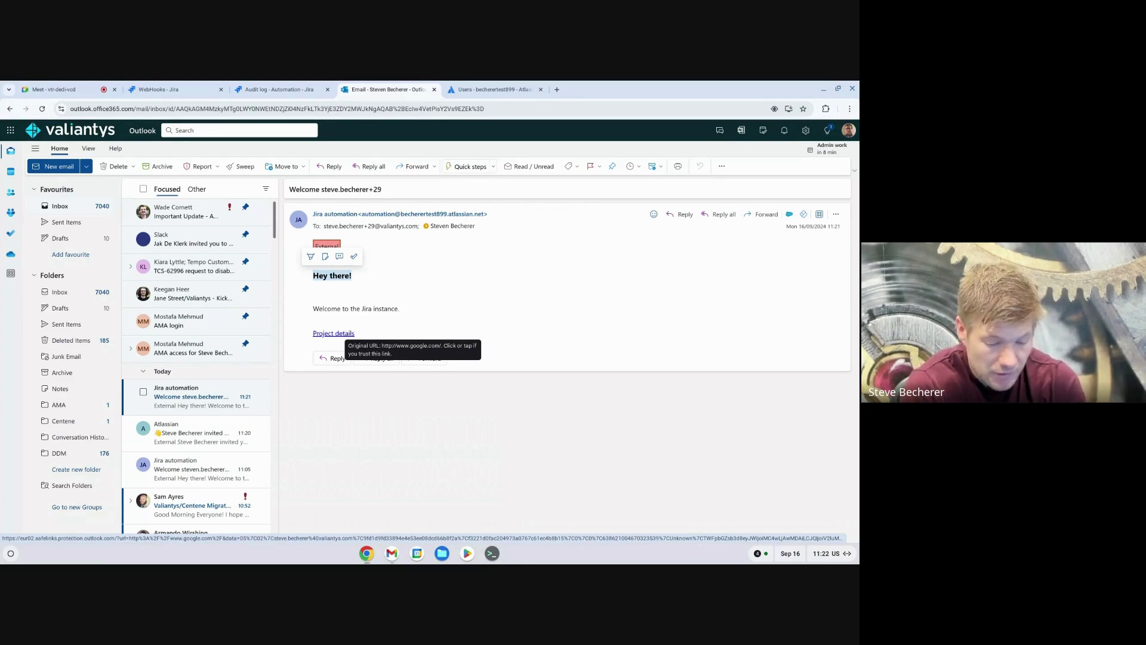
Step: Stay in the Meet call, return to Jira and open the WebHooks administration page
{"action": "left_click", "coordinate": [54, 89]}
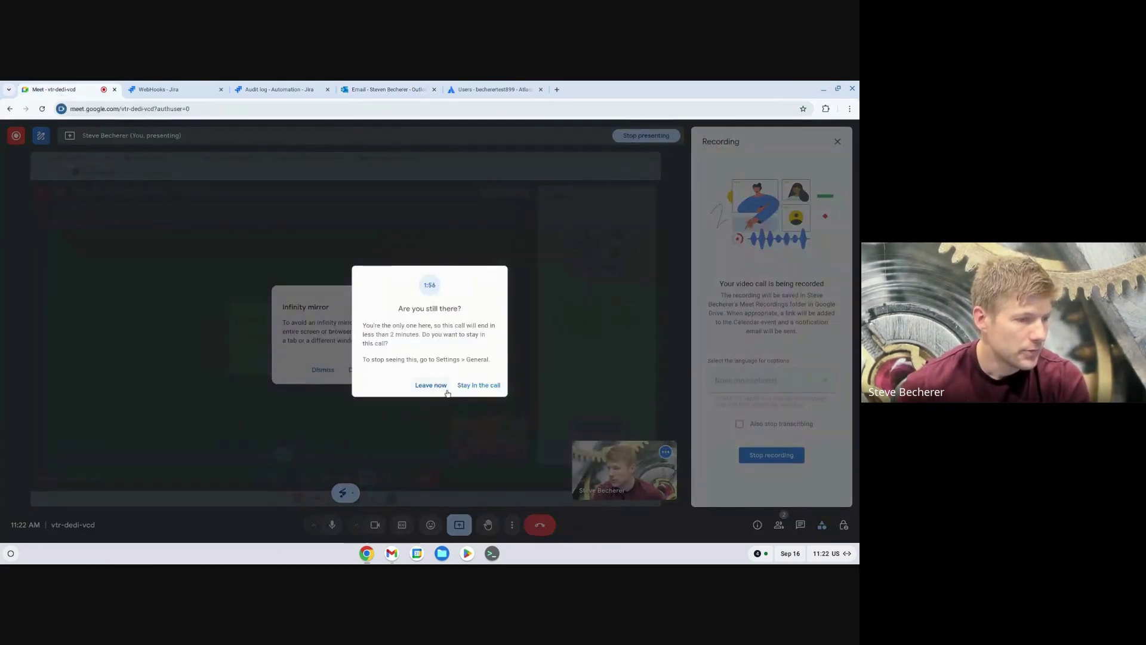
{"action": "left_click", "coordinate": [465, 389]}
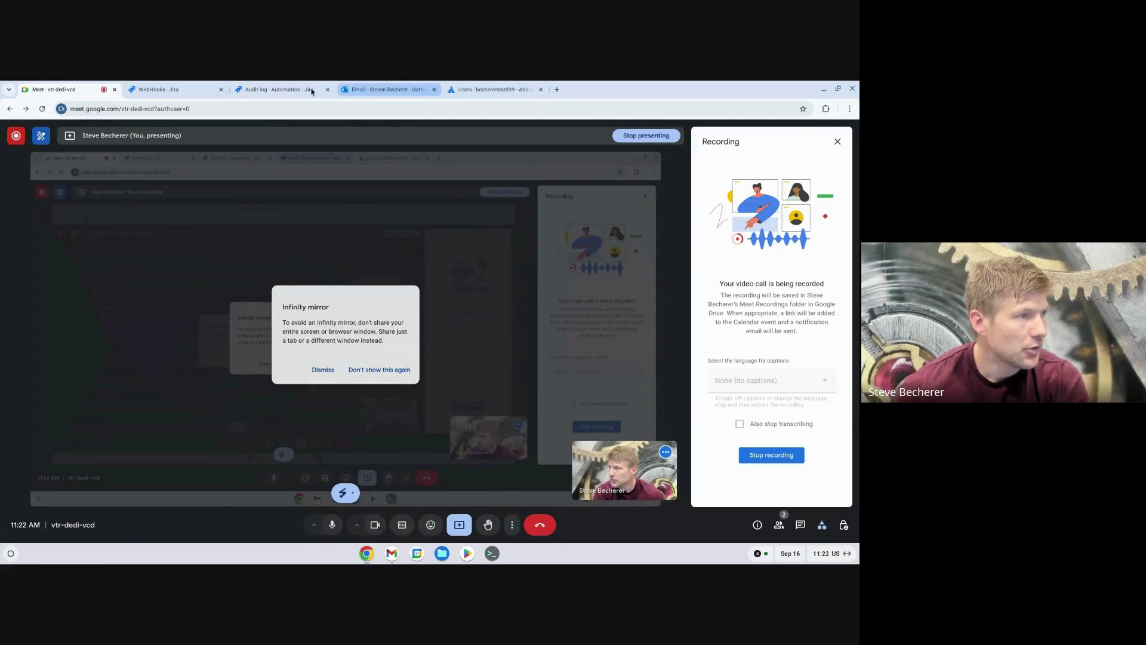
{"action": "left_click", "coordinate": [279, 90]}
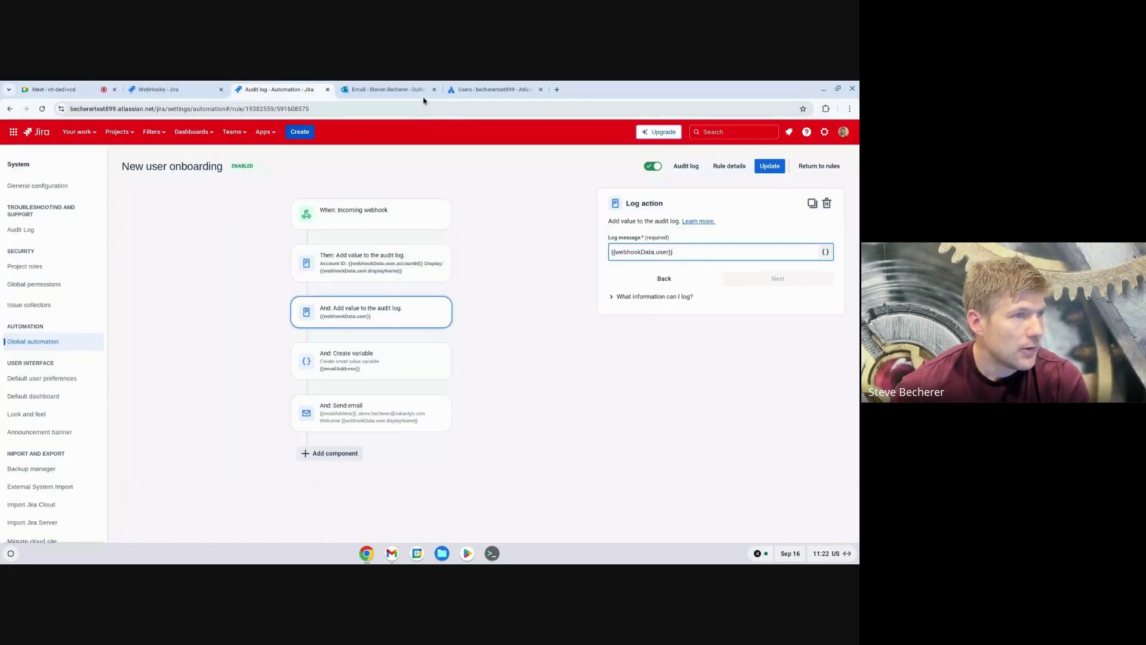
{"action": "left_click", "coordinate": [413, 91]}
{"action": "left_click", "coordinate": [196, 92]}
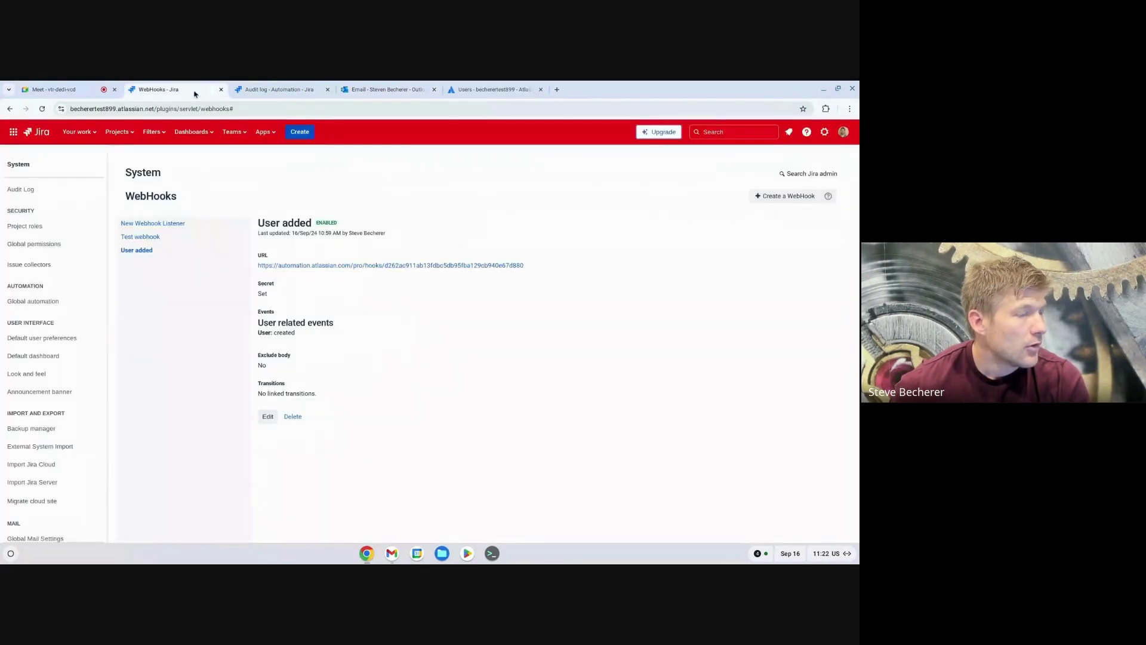
{"action": "left_click", "coordinate": [280, 96]}
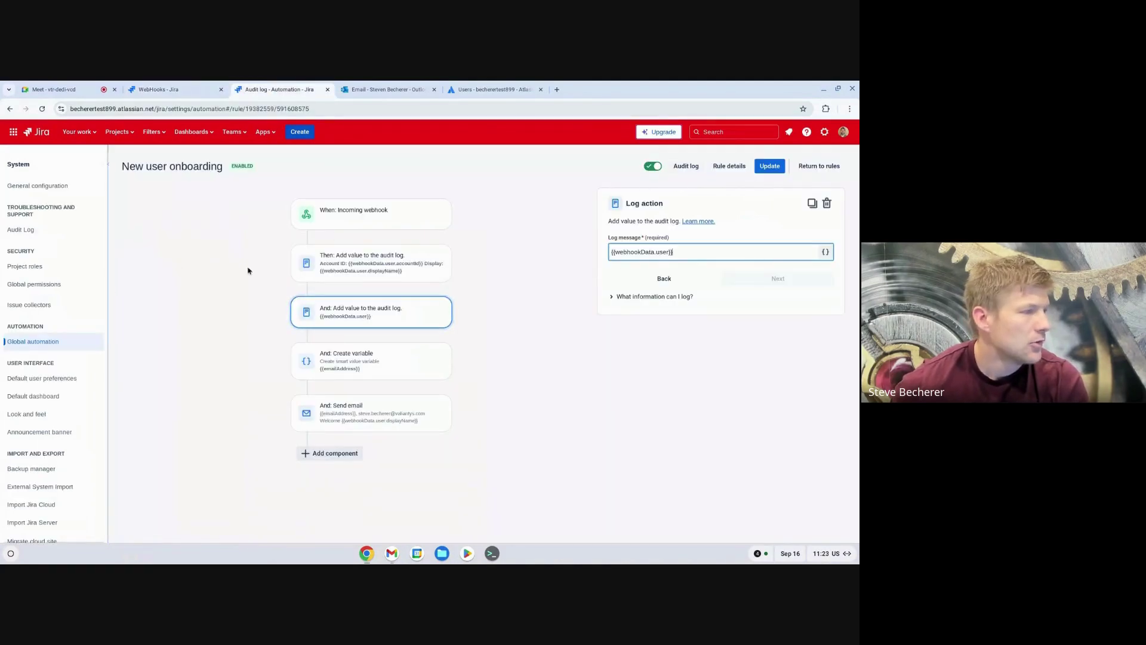
{"action": "scroll", "coordinate": [66, 307], "scroll_direction": "down", "scroll_amount": 5}
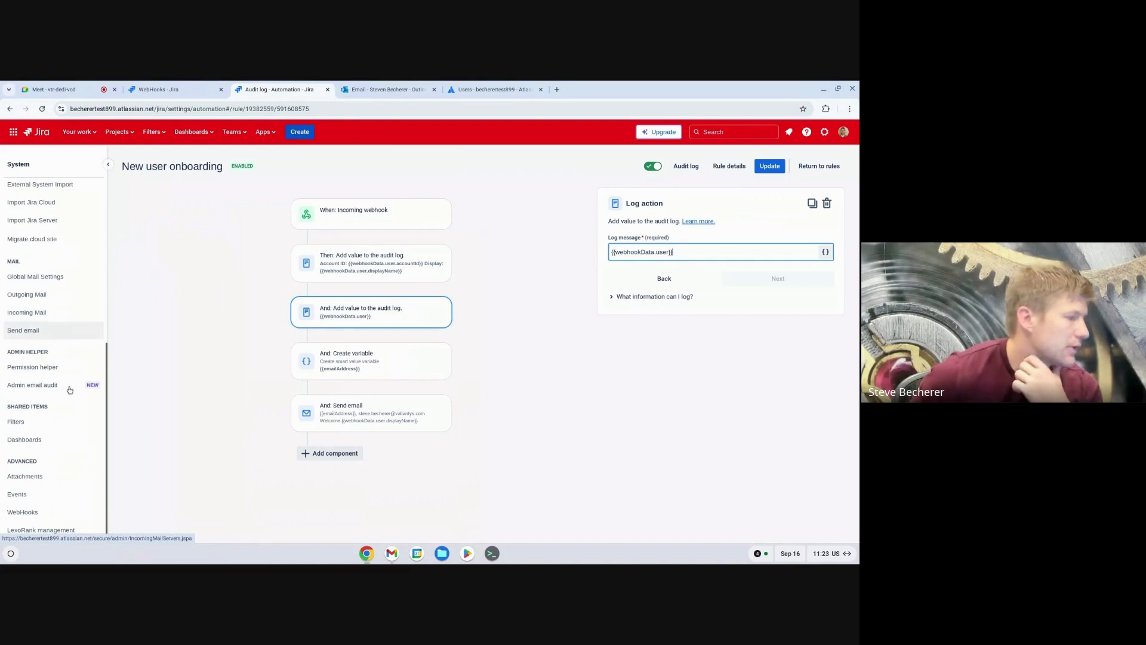
{"action": "left_click", "coordinate": [60, 512]}
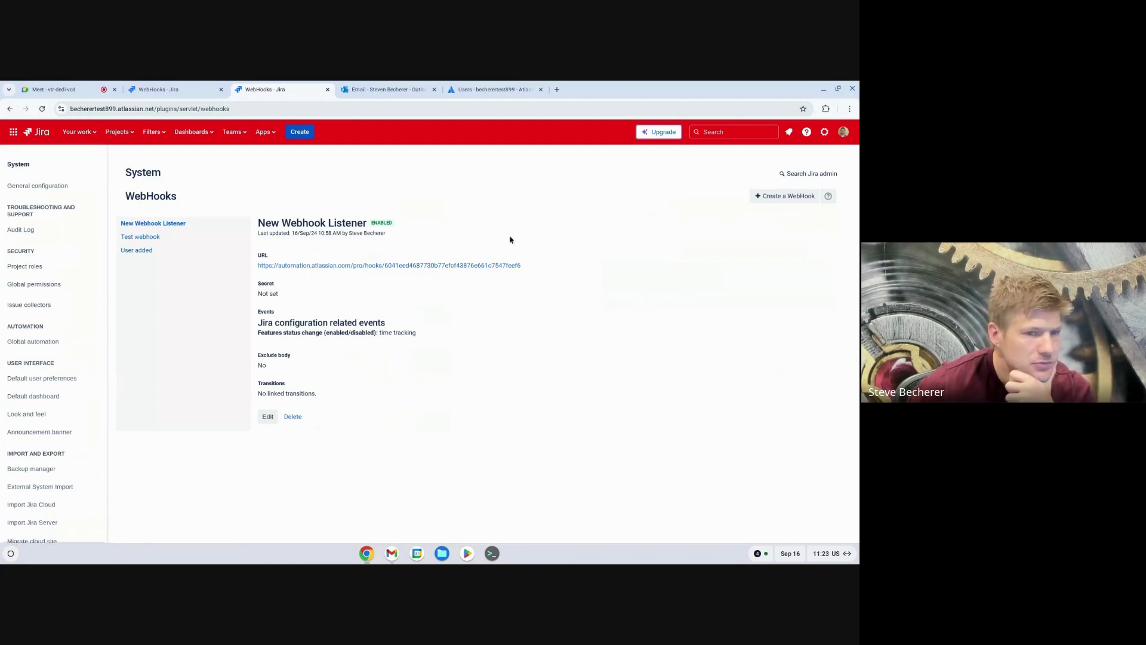
Step: Open New Webhook Listener for editing and review its settings and events
{"action": "left_click", "coordinate": [268, 416]}
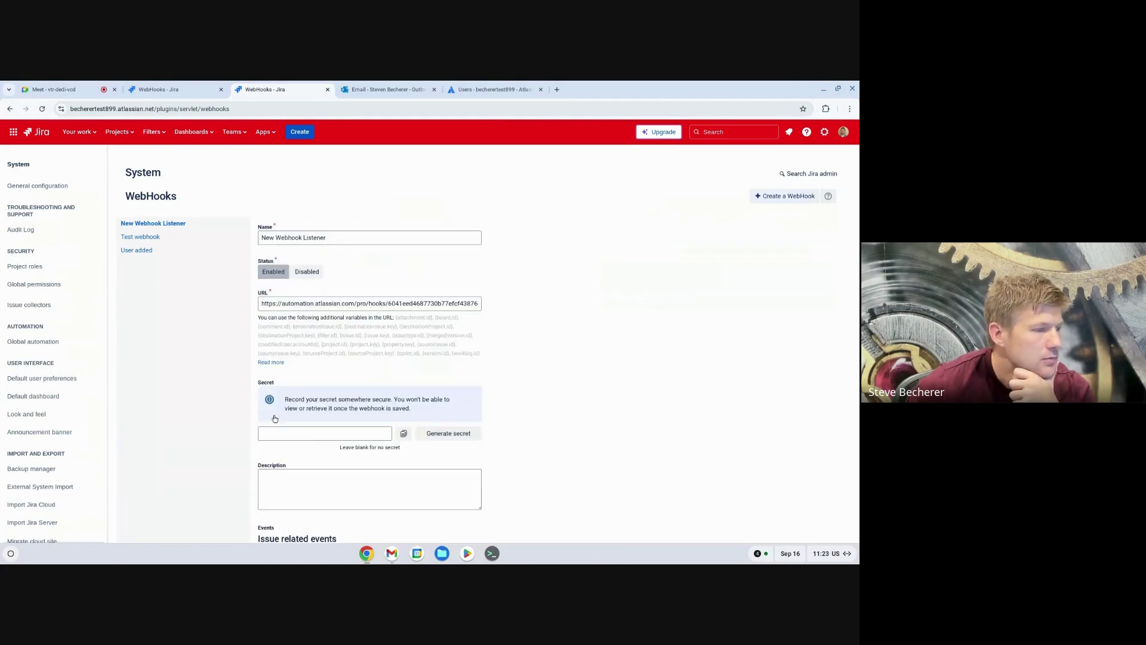
{"action": "scroll", "coordinate": [275, 420], "scroll_direction": "down", "scroll_amount": 5}
{"action": "scroll", "coordinate": [274, 420], "scroll_direction": "down", "scroll_amount": 3}
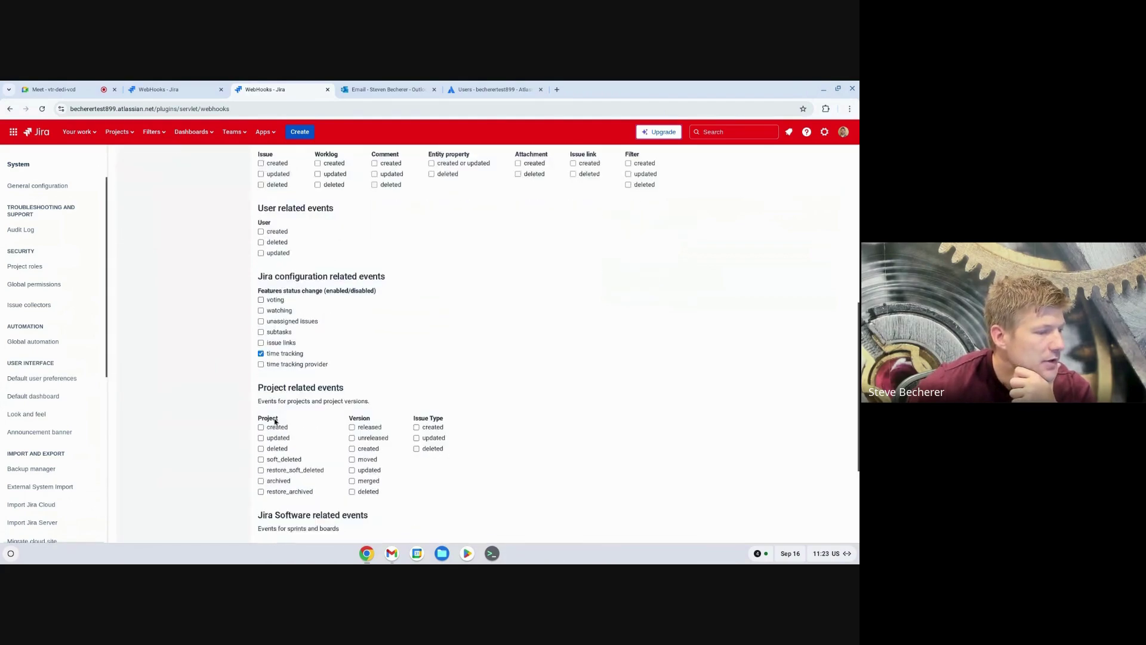
{"action": "scroll", "coordinate": [279, 434], "scroll_direction": "up", "scroll_amount": 3}
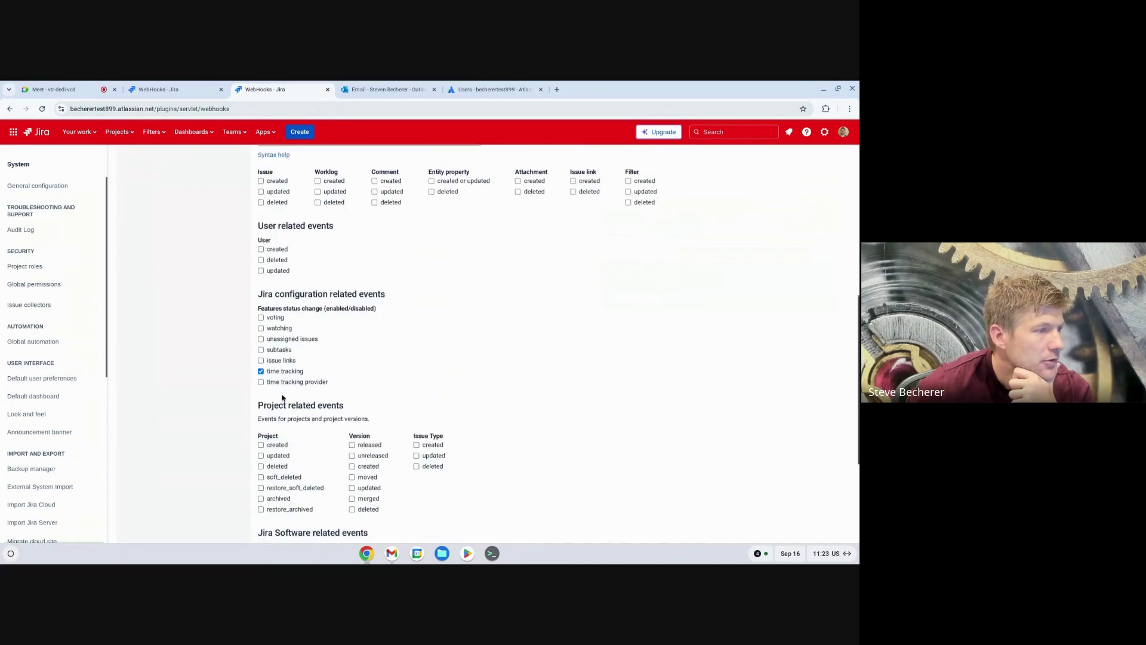
{"action": "scroll", "coordinate": [609, 297], "scroll_direction": "up", "scroll_amount": 6}
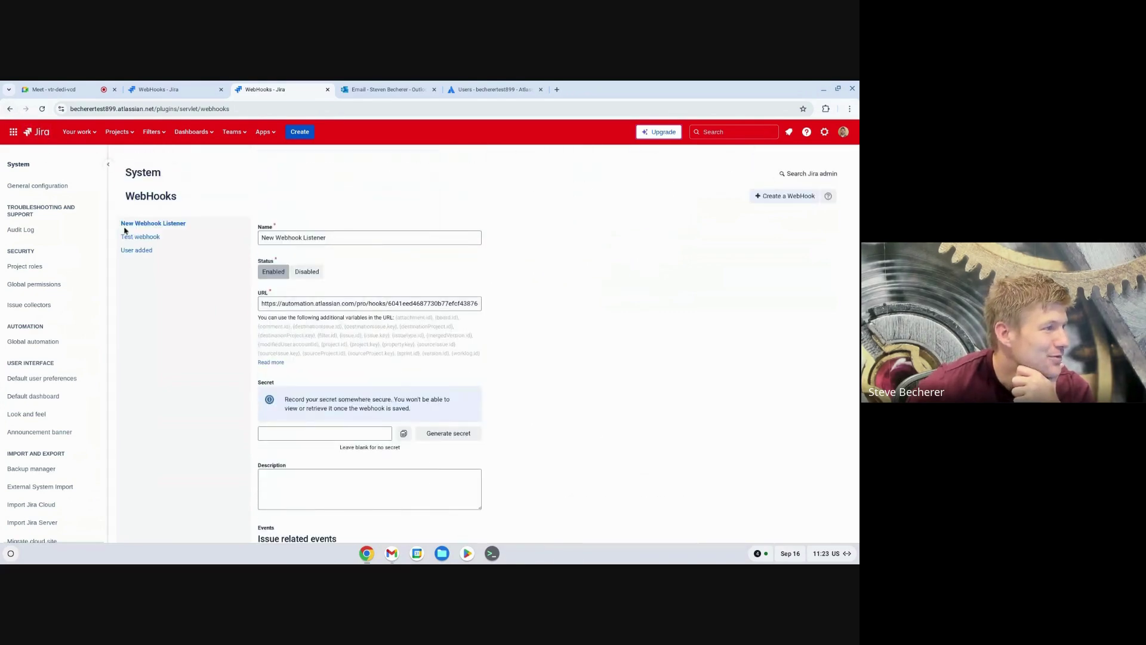
Step: Discard the unsaved edit via User added and open the global Automation rules list
{"action": "left_click", "coordinate": [147, 251]}
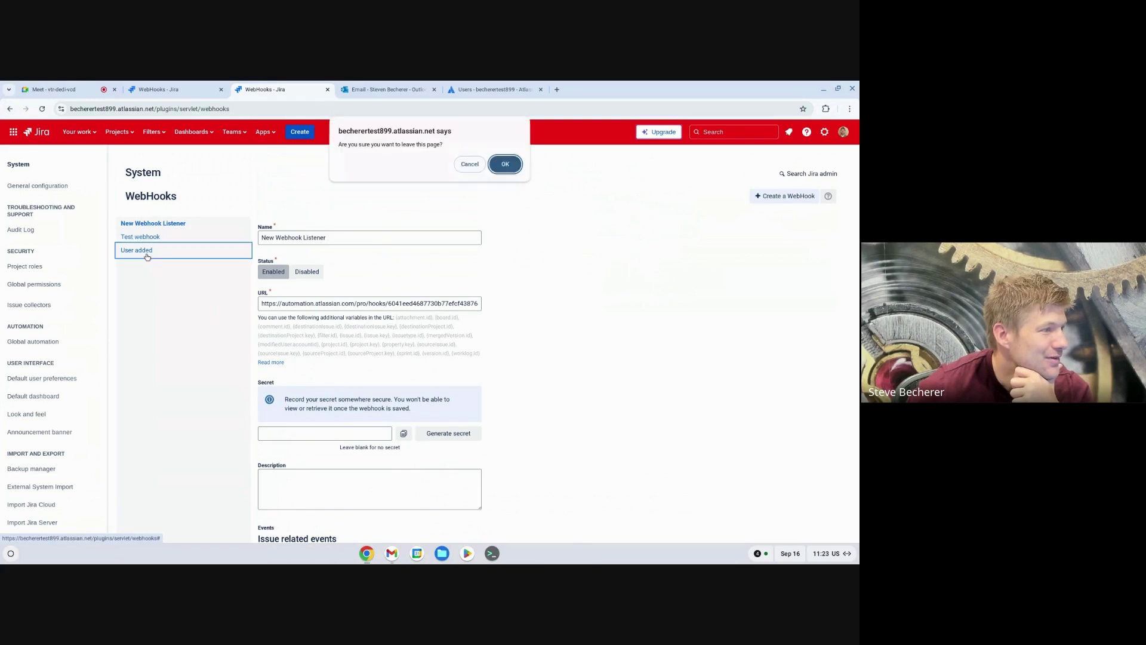
{"action": "left_click", "coordinate": [505, 165]}
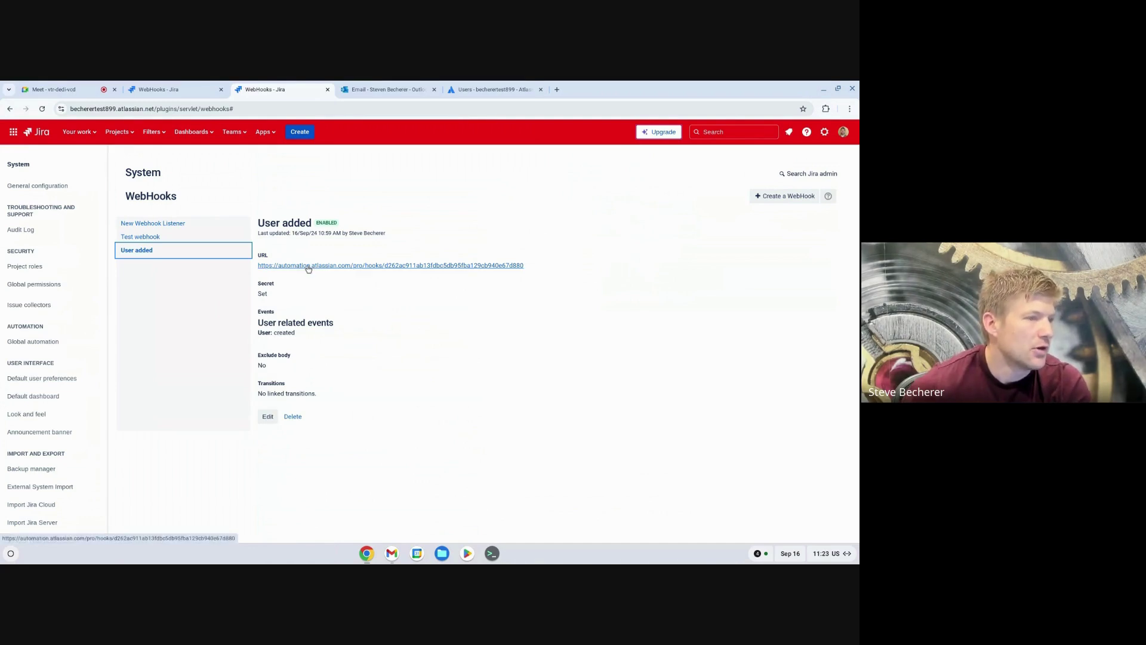
{"action": "left_click", "coordinate": [46, 343]}
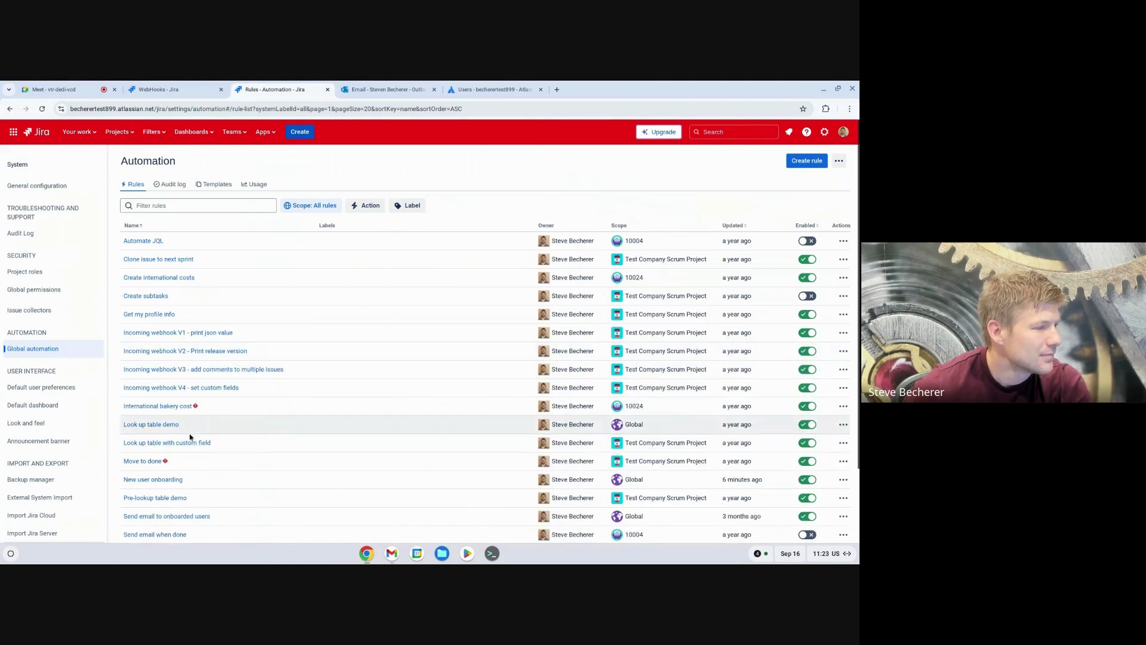
Step: Inspect the New user onboarding webhook URL, email variable and welcome email, then return to Meet
{"action": "left_click", "coordinate": [165, 481]}
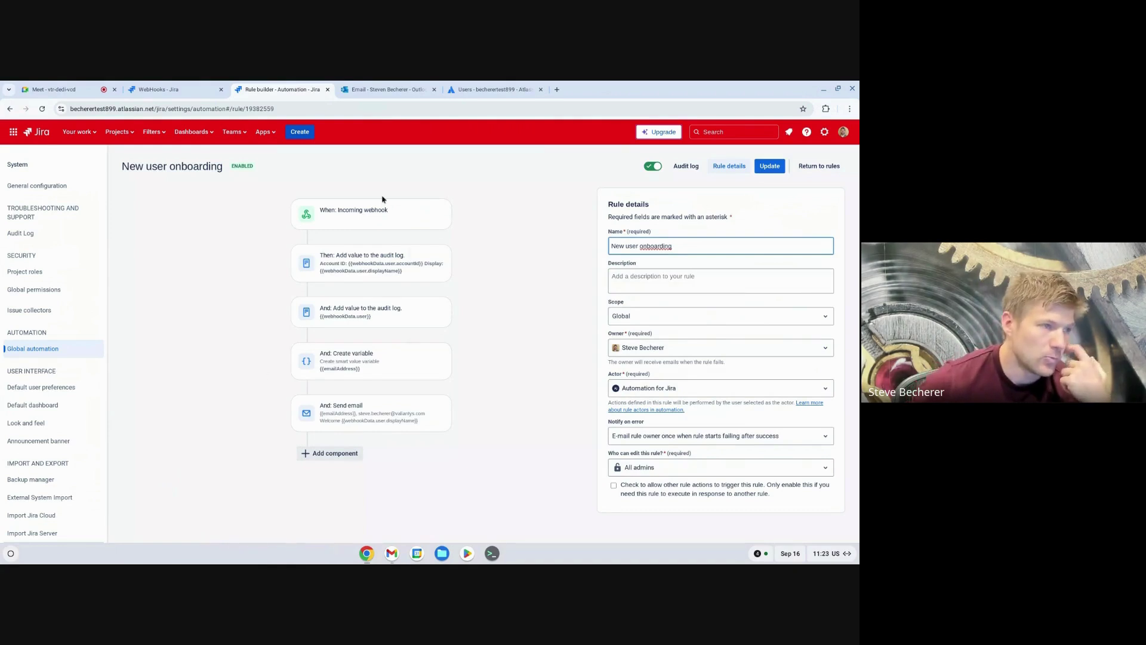
{"action": "left_click", "coordinate": [386, 227]}
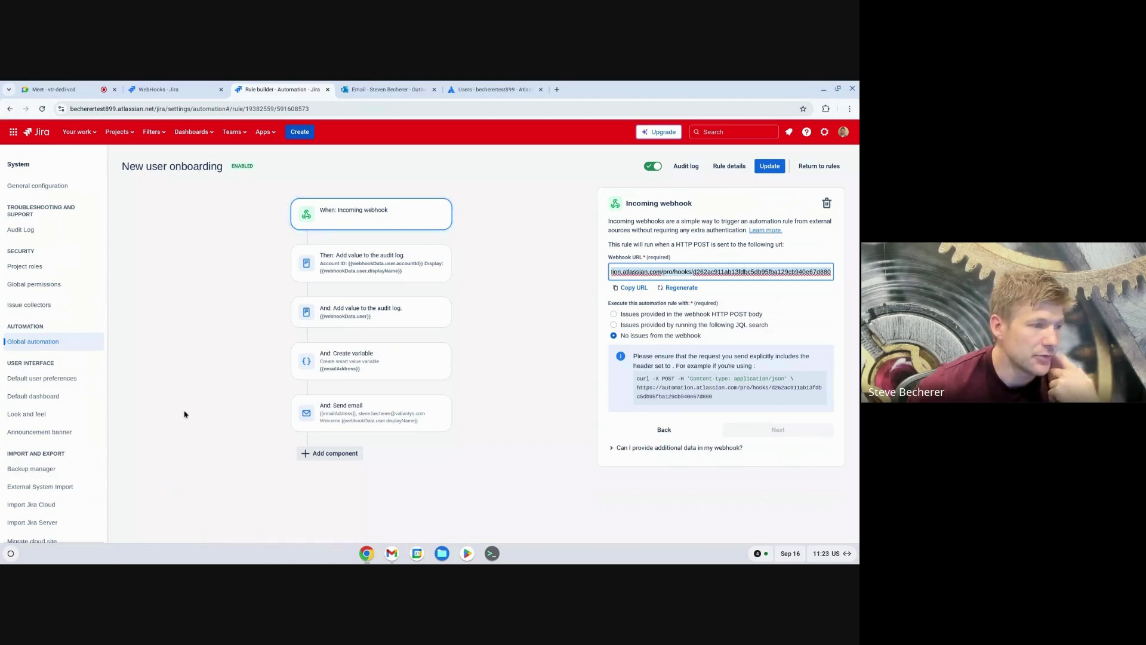
{"action": "left_click", "coordinate": [442, 372]}
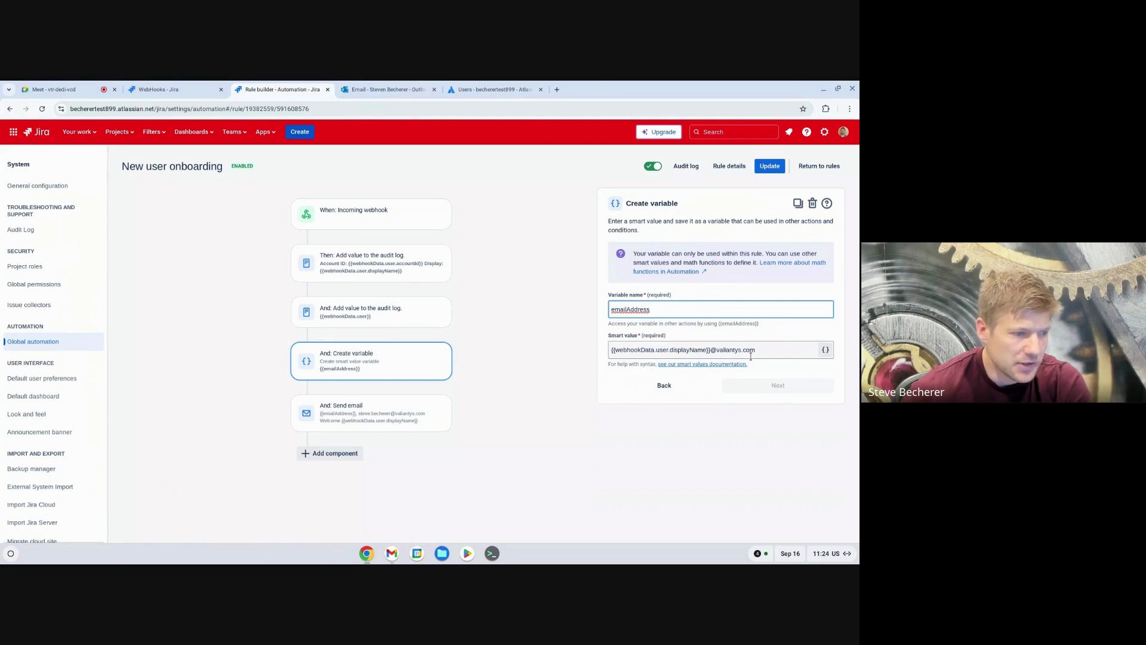
{"action": "left_click", "coordinate": [379, 426]}
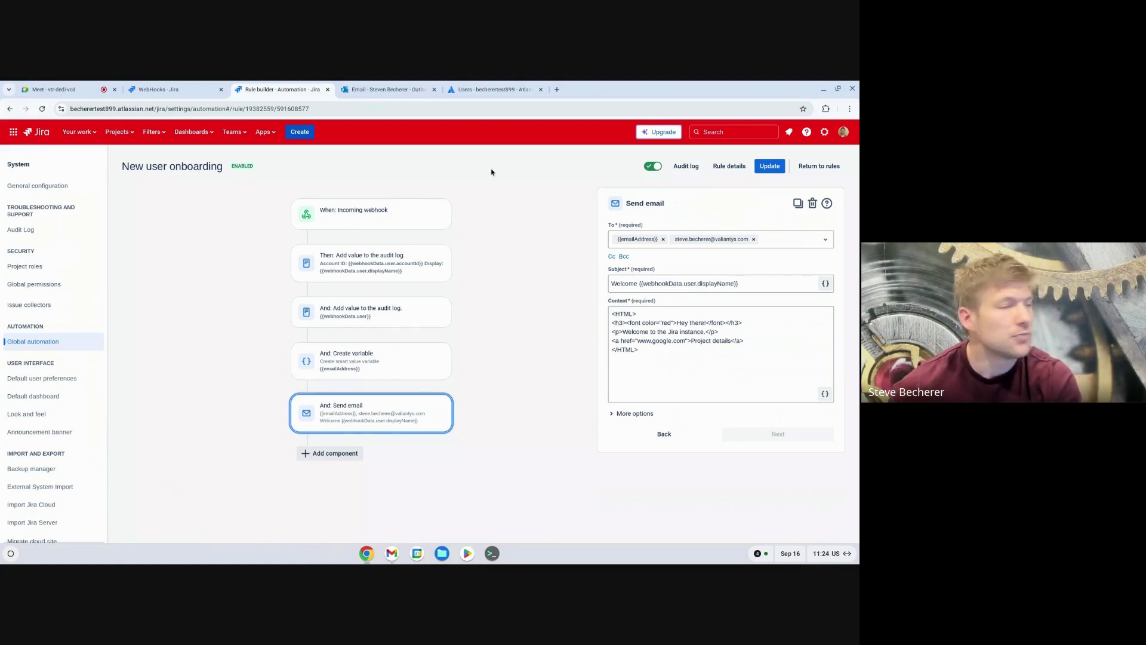
{"action": "left_click", "coordinate": [57, 89]}
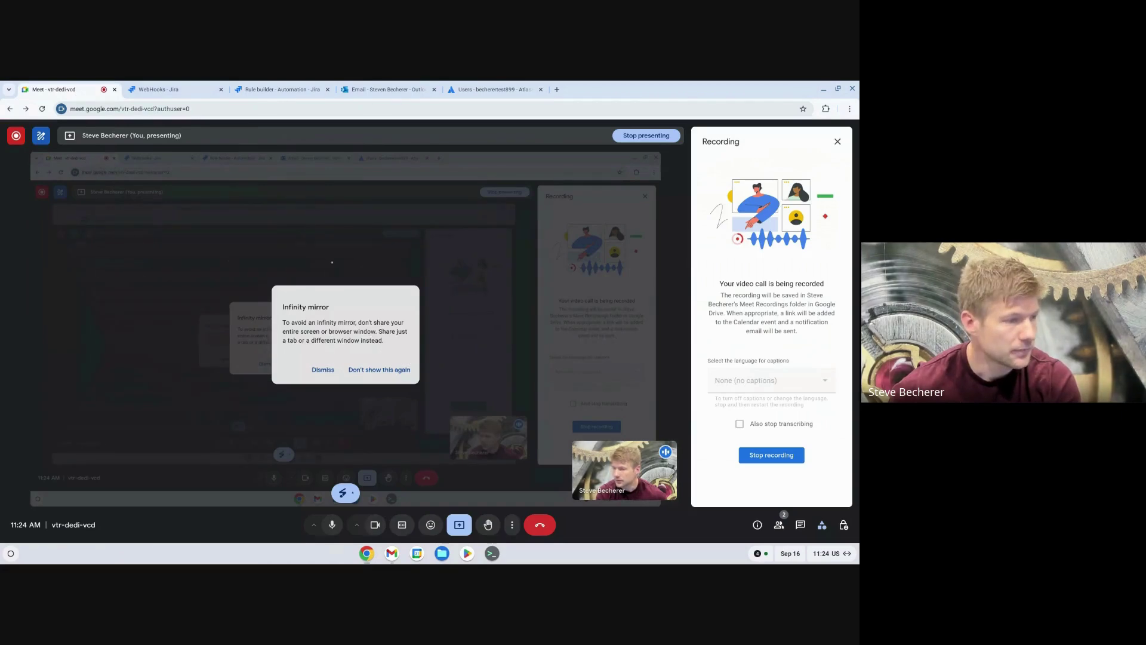